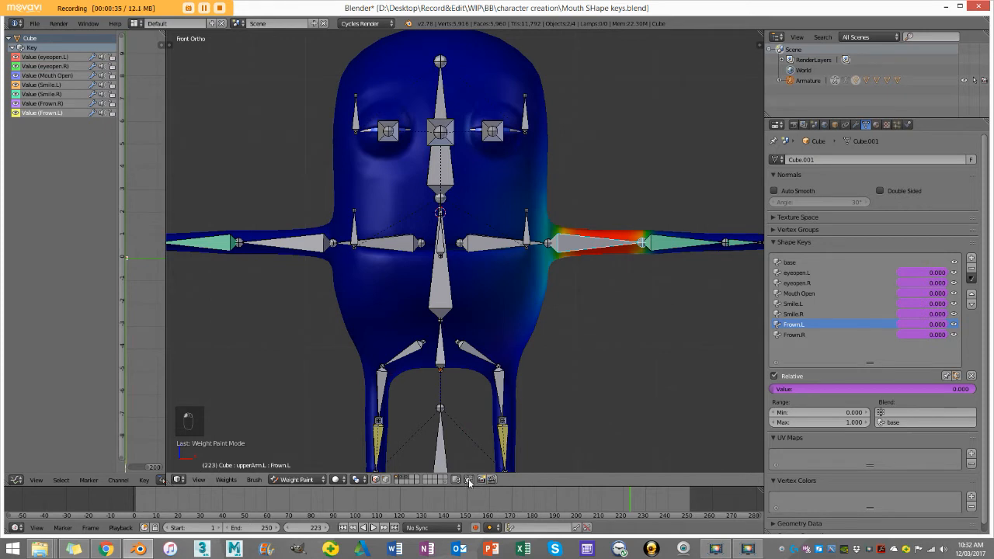
Display the character in wireframe and toggle limiting to visible geometry, leaving the hidden geometry shown through.
key("z")
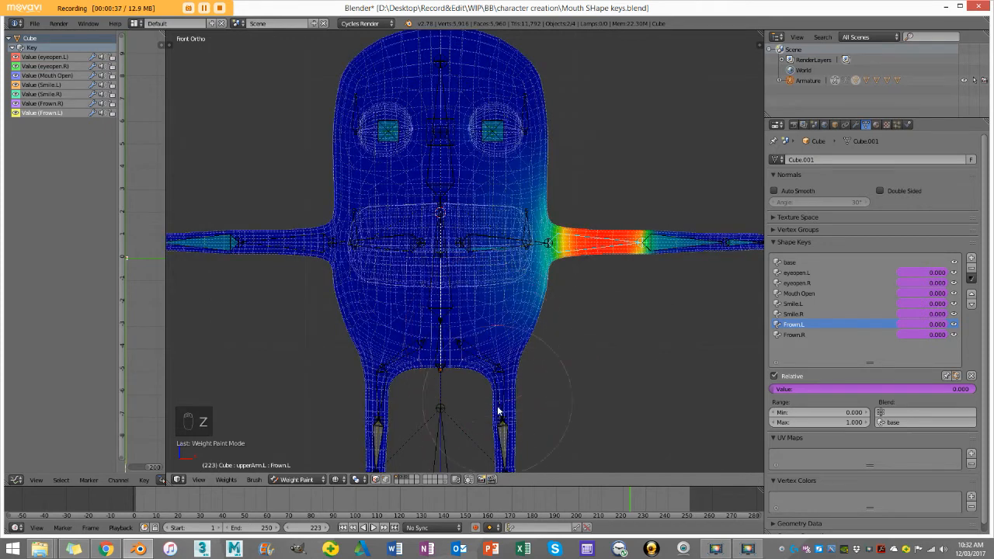
left_click(470, 480)
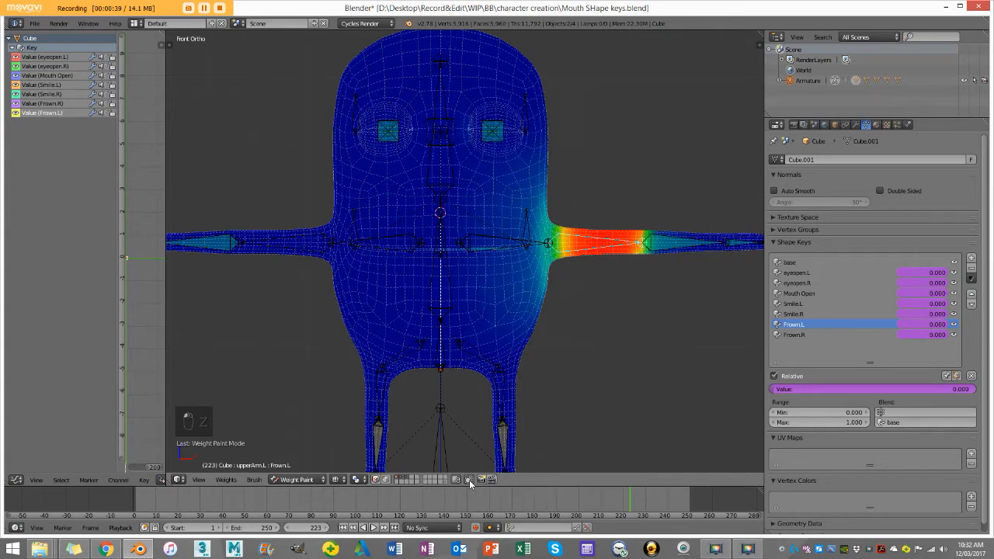
left_click(470, 481)
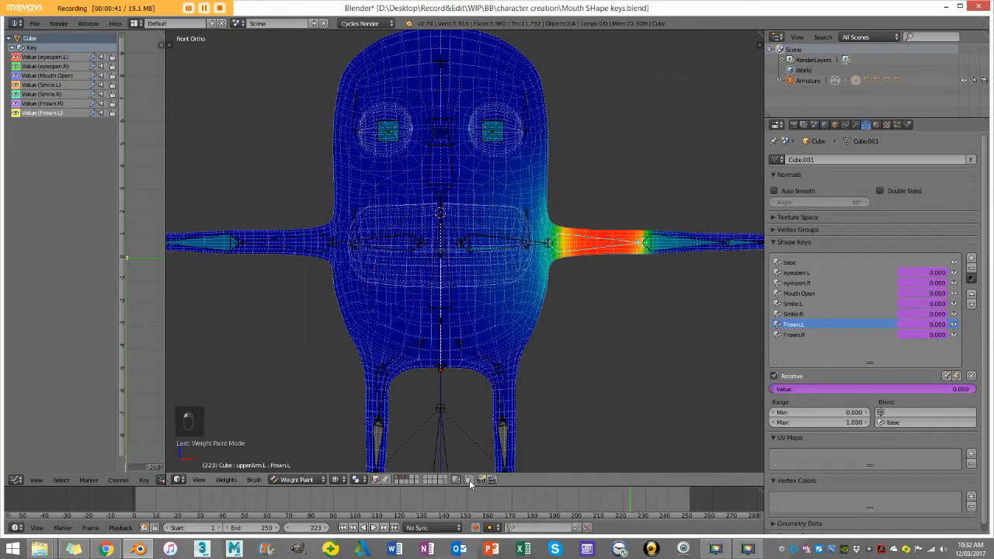
left_click(470, 481)
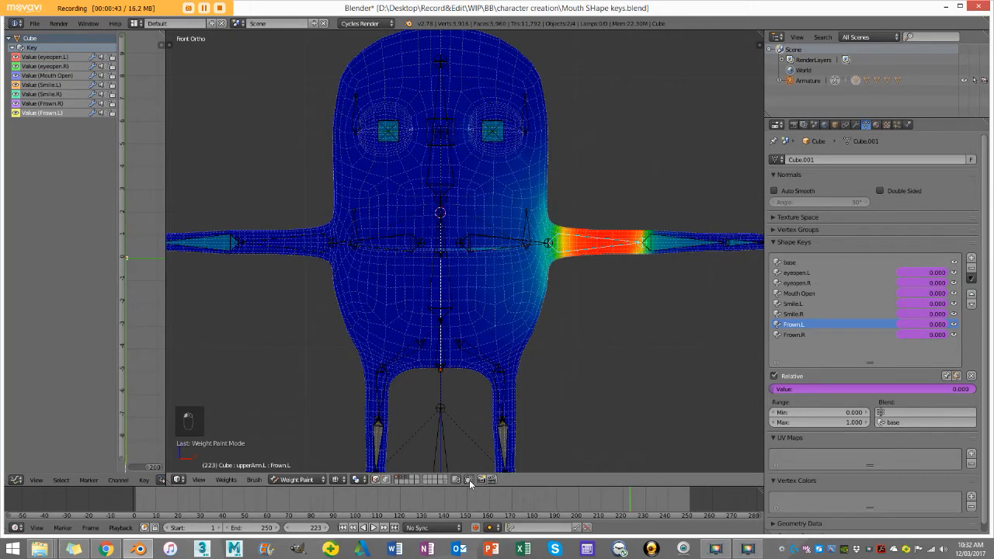
left_click(471, 481)
scroll(521, 266, "up", 2)
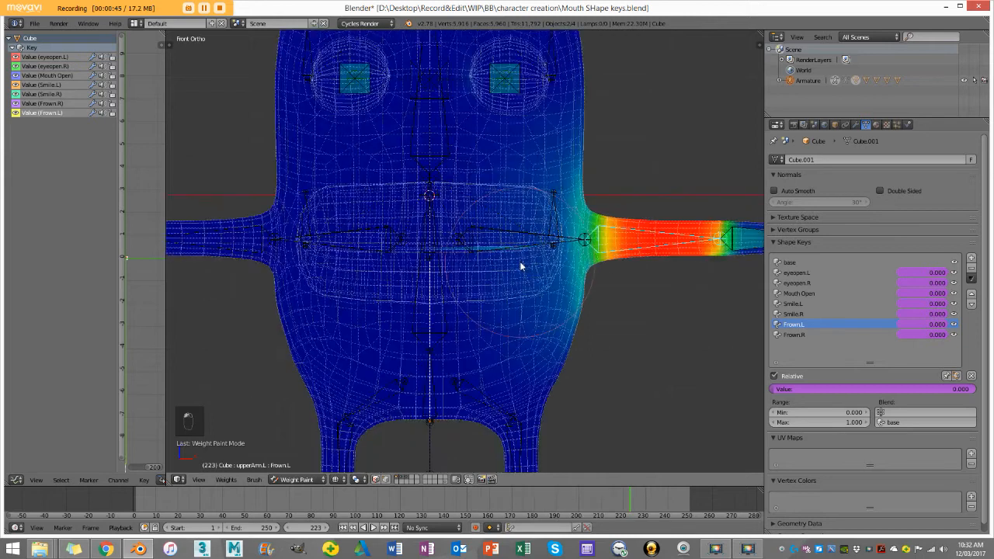
scroll(511, 331, "down", 3)
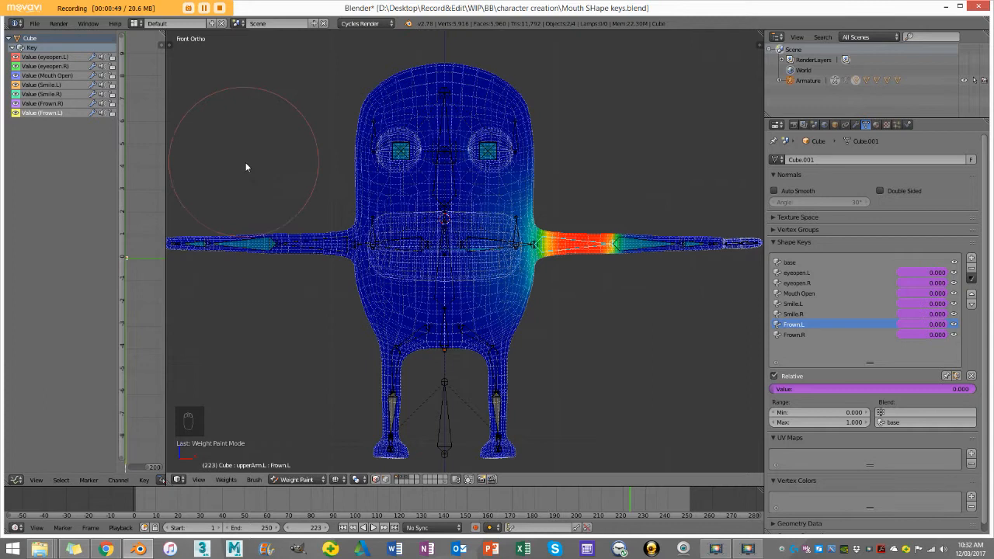
Choose the Subtract weight brush and remove the left upper arm bone's influence from the torso.
key("t")
left_click_drag(162, 150, 69, 145)
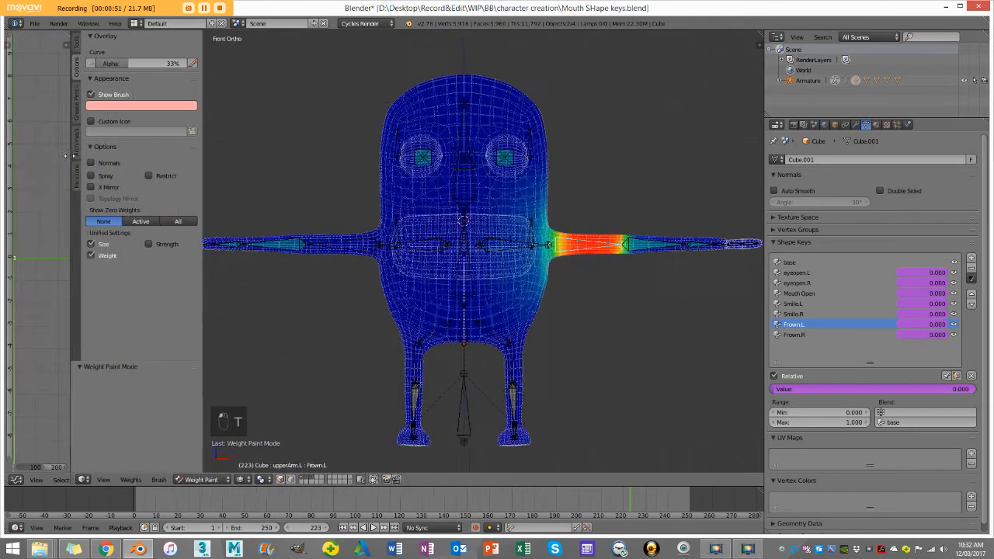
left_click(74, 45)
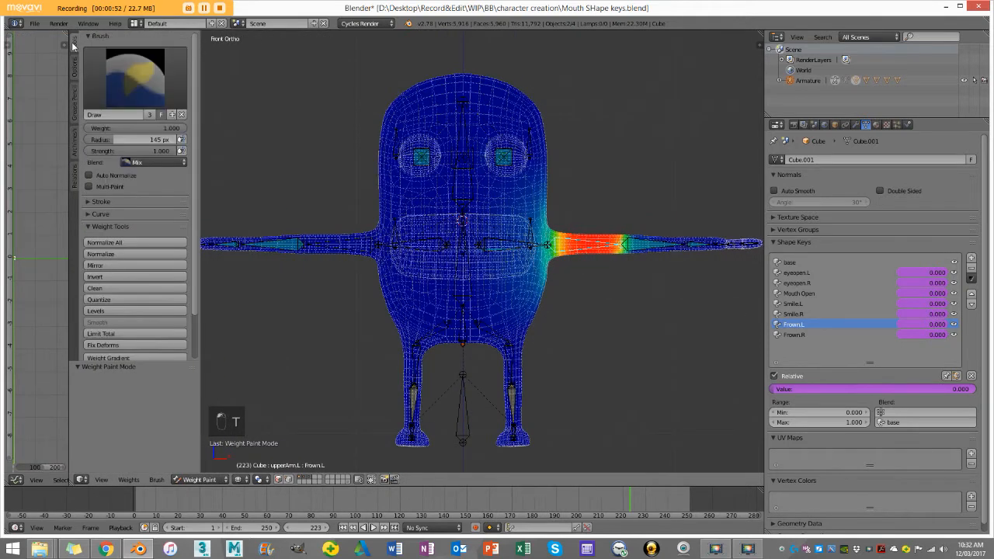
left_click(134, 88)
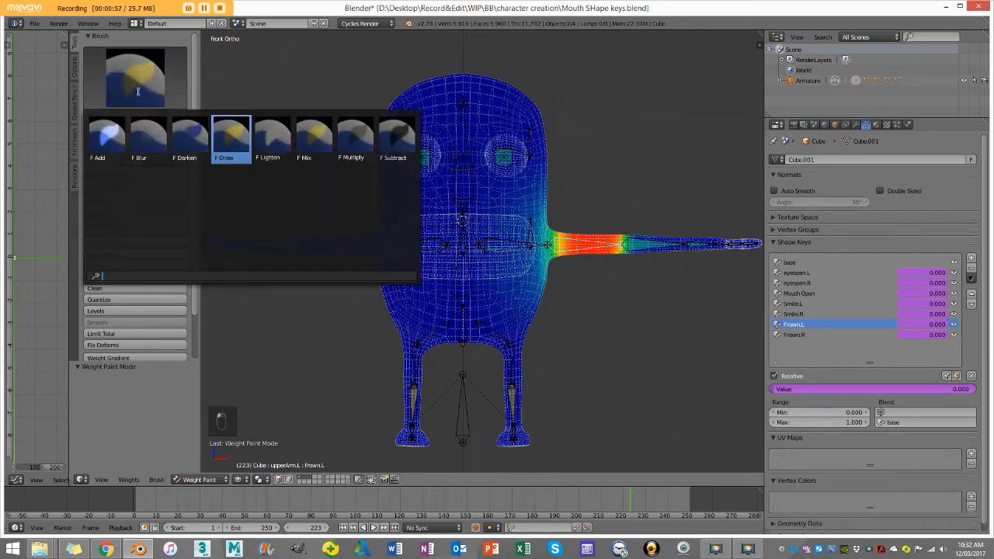
left_click(396, 138)
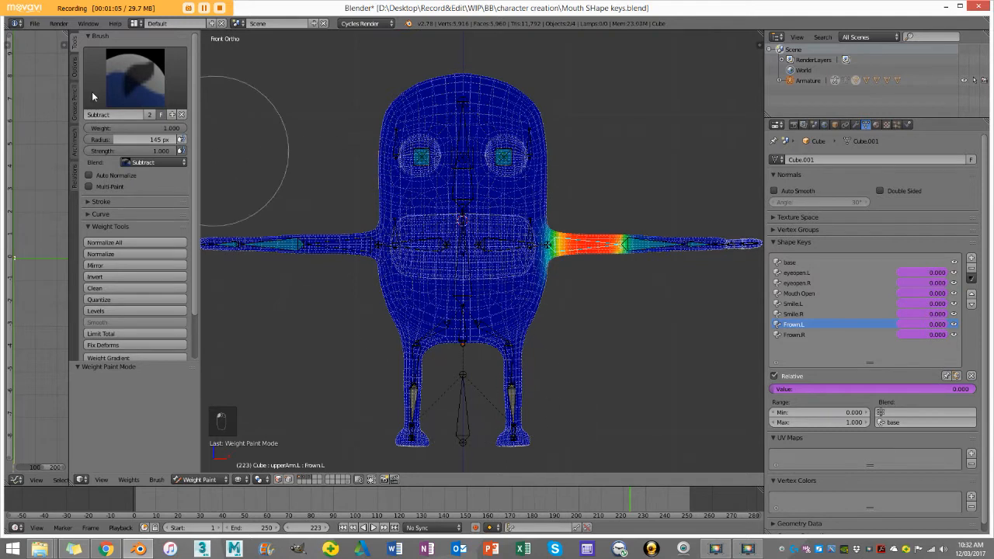
Enable X Mirror for weight painting and display the weights of the right upper arm bone.
key("t")
key("t")
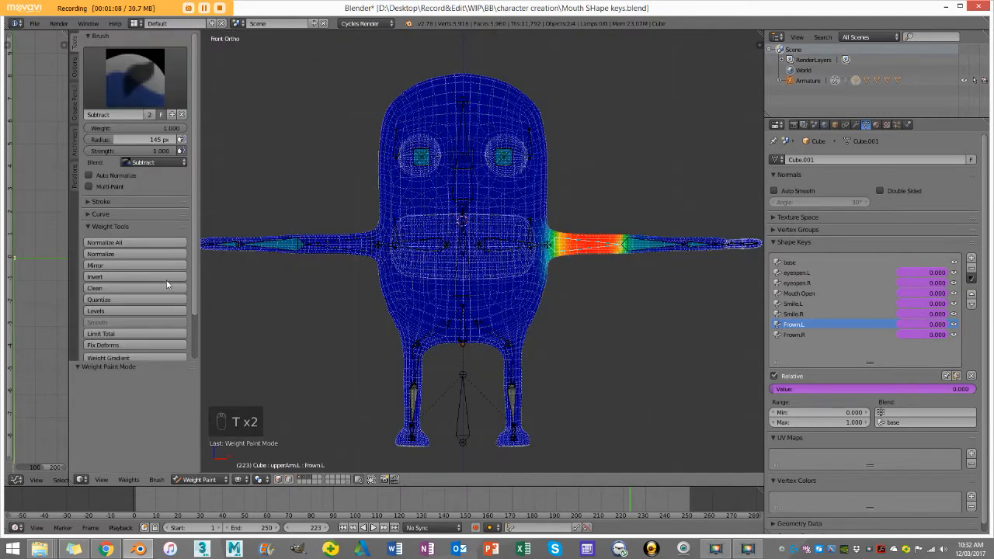
left_click(75, 68)
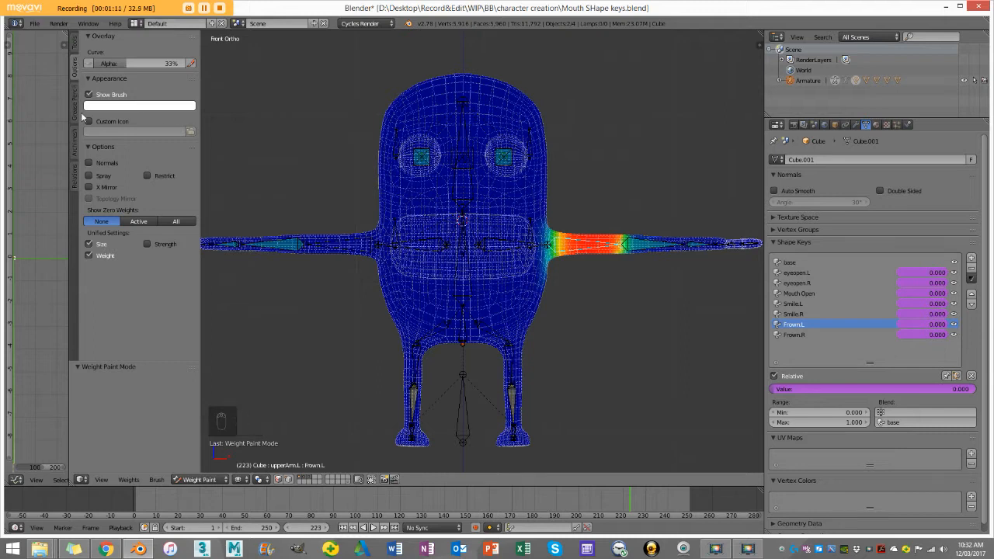
left_click(88, 187)
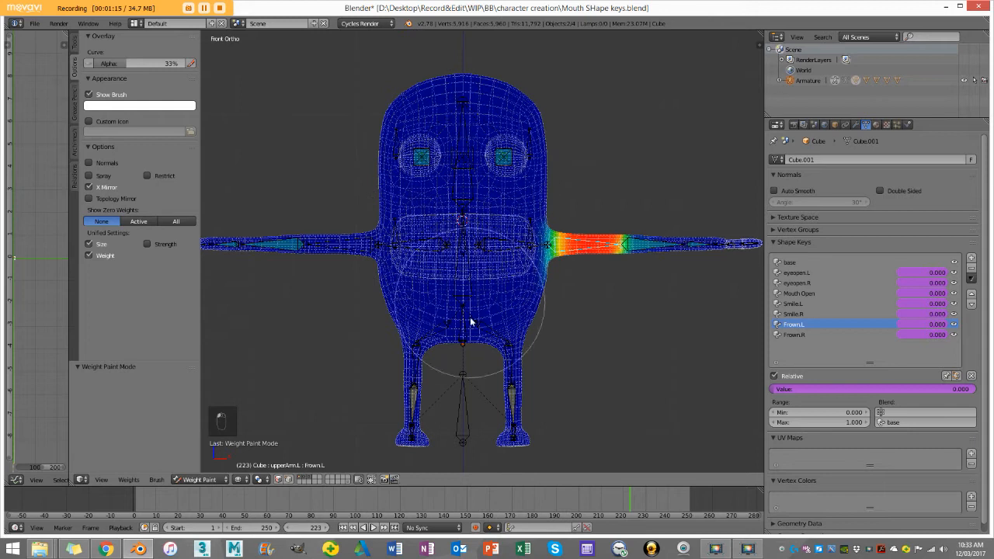
right_click(338, 247)
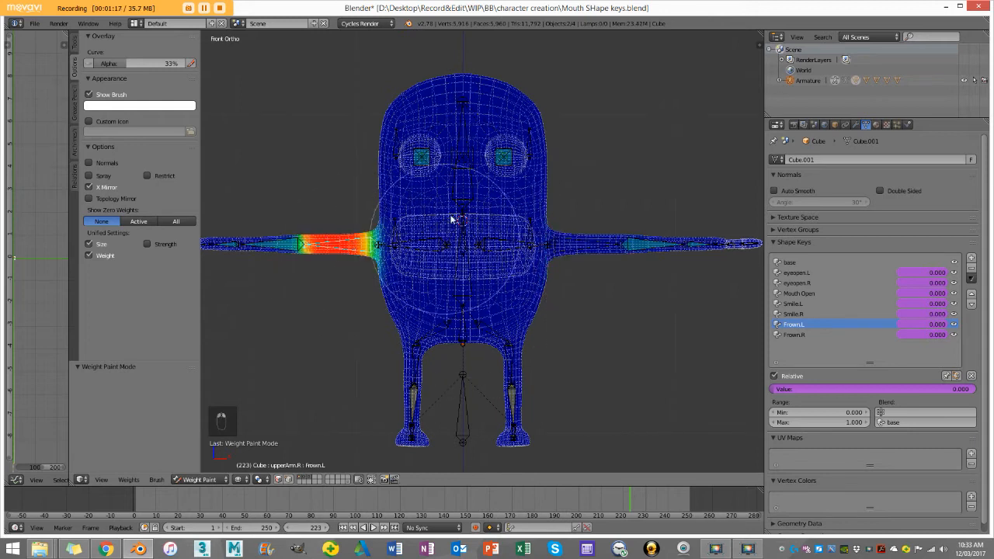
Subtract the ArmSocket.L weights from the torso's centre, head and belly, and check the mirrored weights on ArmSocket.R.
right_click(500, 247)
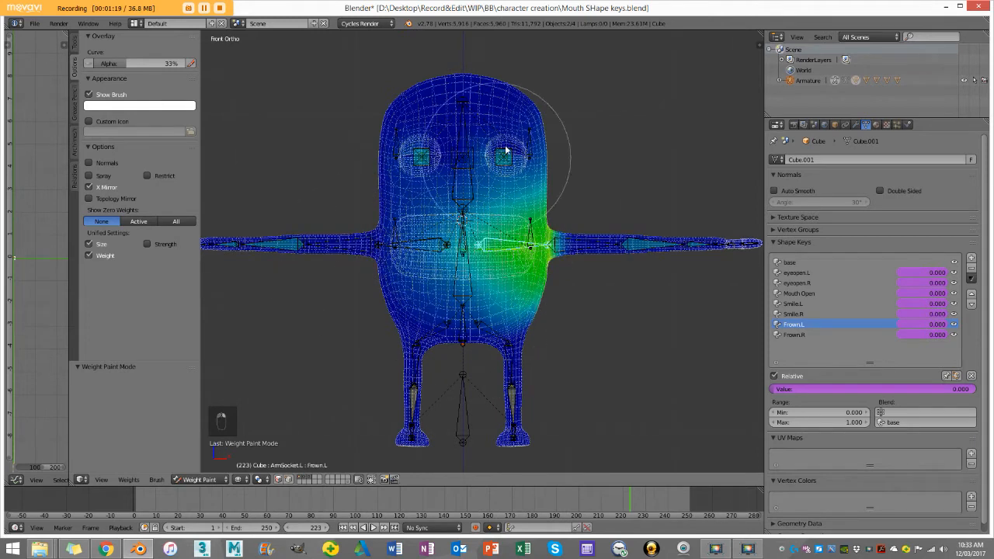
left_click_drag(436, 184, 436, 272)
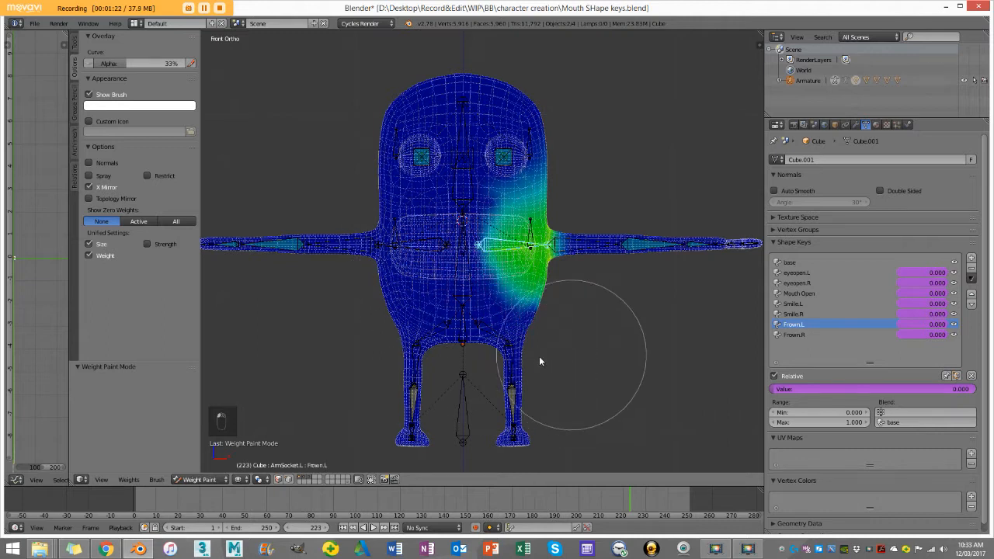
left_click_drag(499, 143, 492, 145)
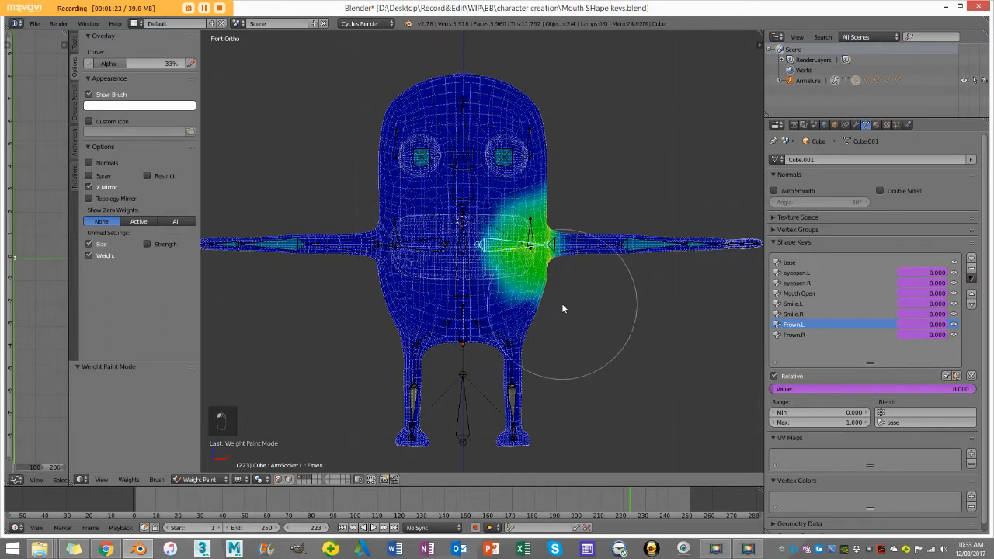
right_click(434, 244)
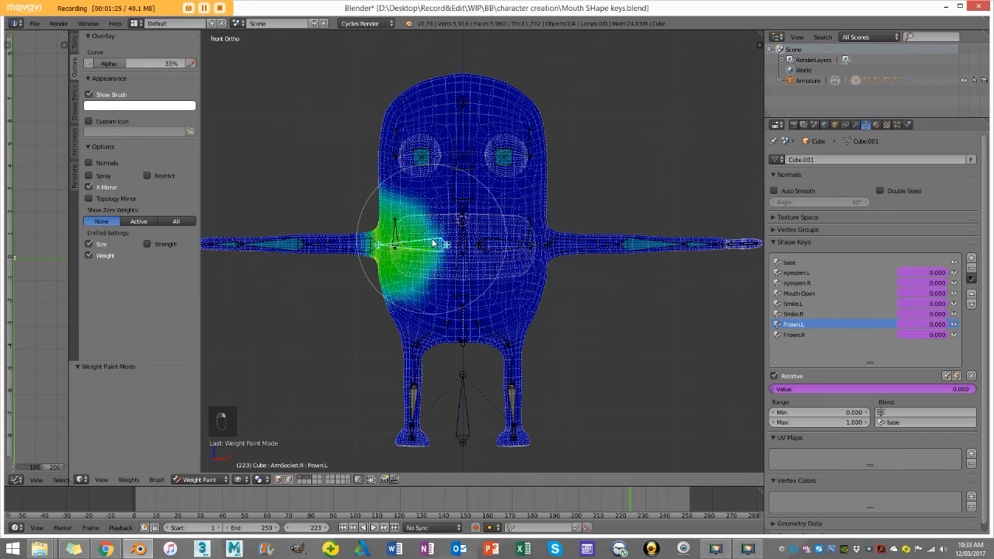
Subtract the left leg socket bone's weights from the mouth area, upper belly and opposite half of the body.
right_click(493, 338)
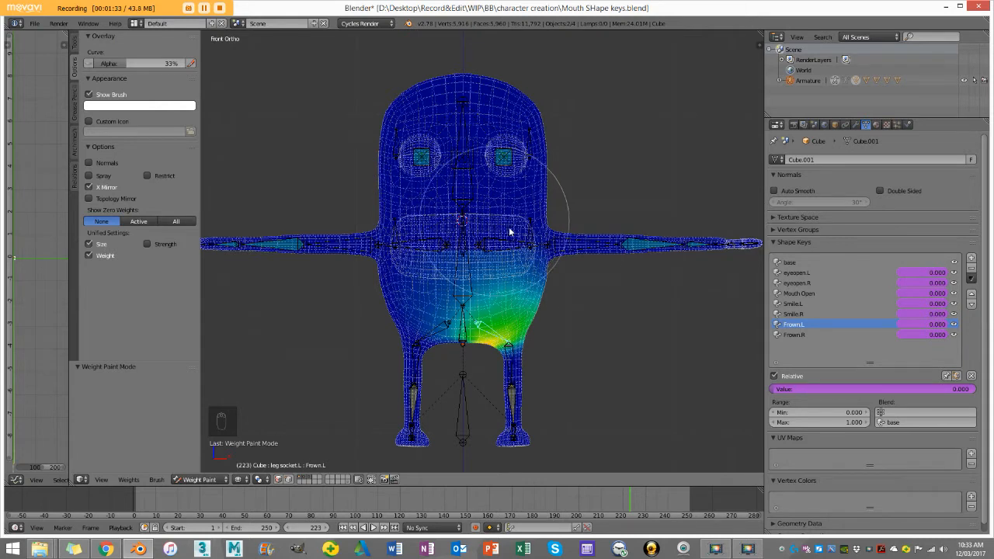
scroll(548, 239, "up", 2)
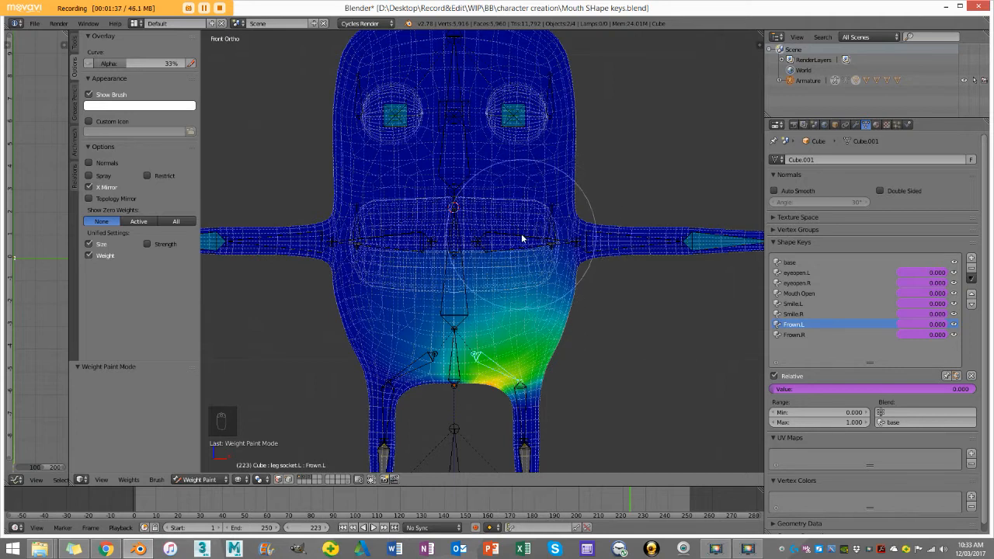
right_click(522, 241)
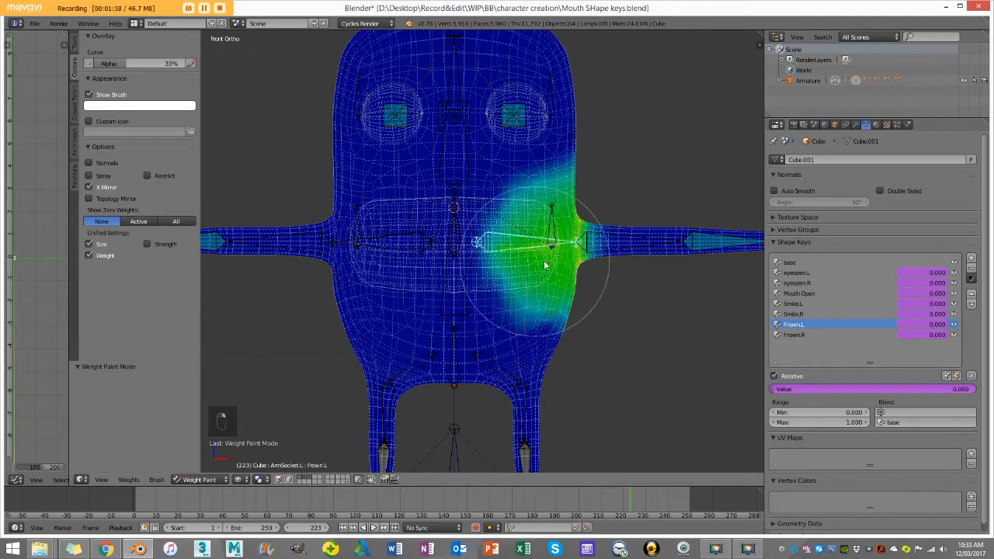
right_click(501, 368)
mouse_move(425, 269)
left_mouse_down()
mouse_move(399, 370)
mouse_move(450, 282)
mouse_move(487, 253)
left_mouse_up()
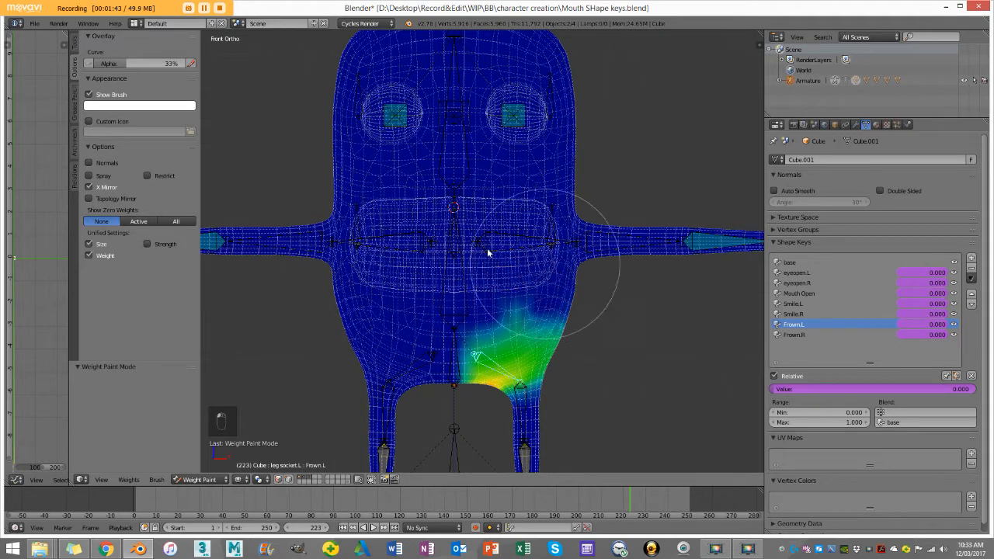
Examine the weights of the left upper leg and left lower leg bones.
middle_click_drag(370, 301, 350, 206, "shift")
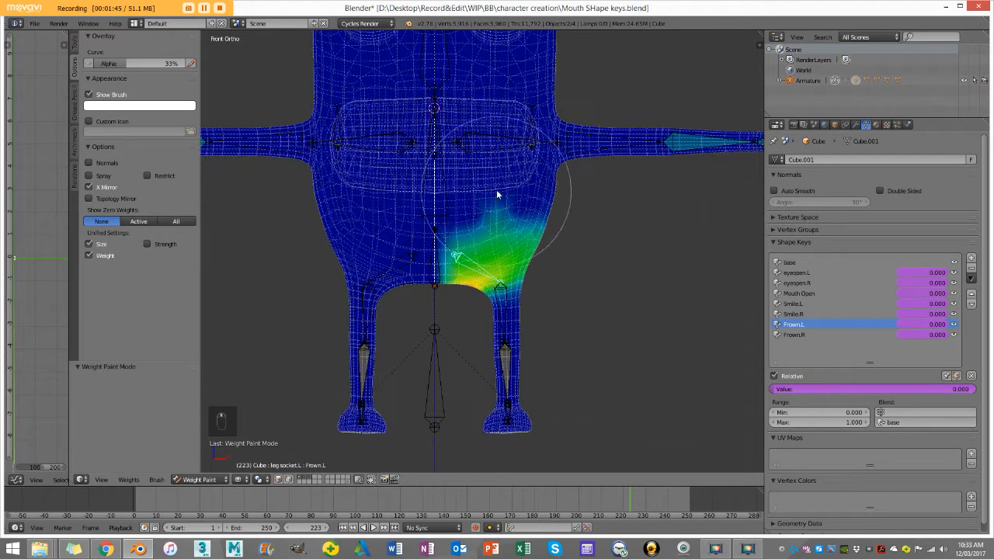
right_click(504, 311)
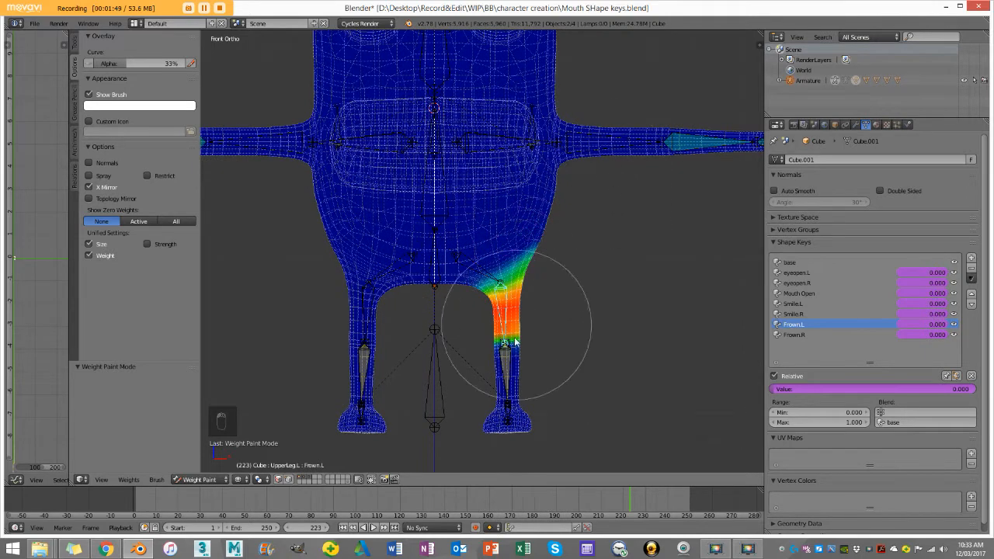
right_click(509, 392)
Use the Add brush to build up the Hip bone's weight around the crotch and lower belly.
right_click(433, 268)
scroll(437, 272, "up", 2)
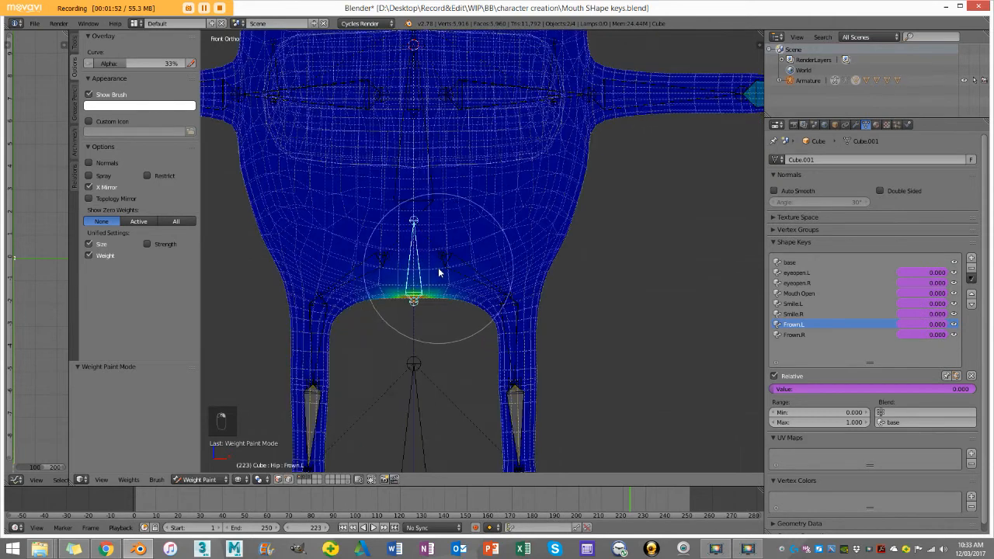
left_click(72, 48)
left_click(136, 77)
left_click(101, 144)
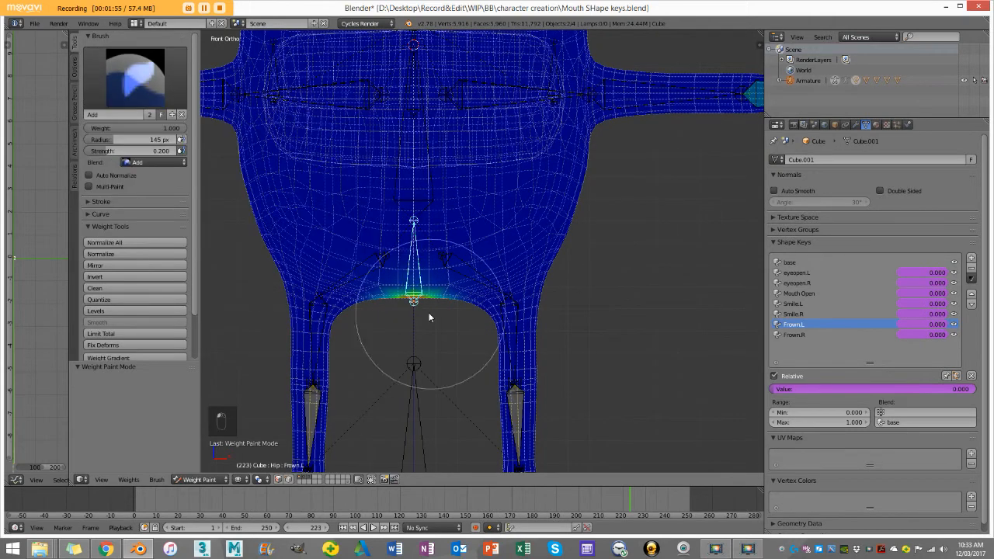
scroll(427, 314, "up", 2)
mouse_move(386, 276)
left_mouse_down()
mouse_move(383, 259)
mouse_move(373, 284)
mouse_move(330, 320)
left_mouse_up()
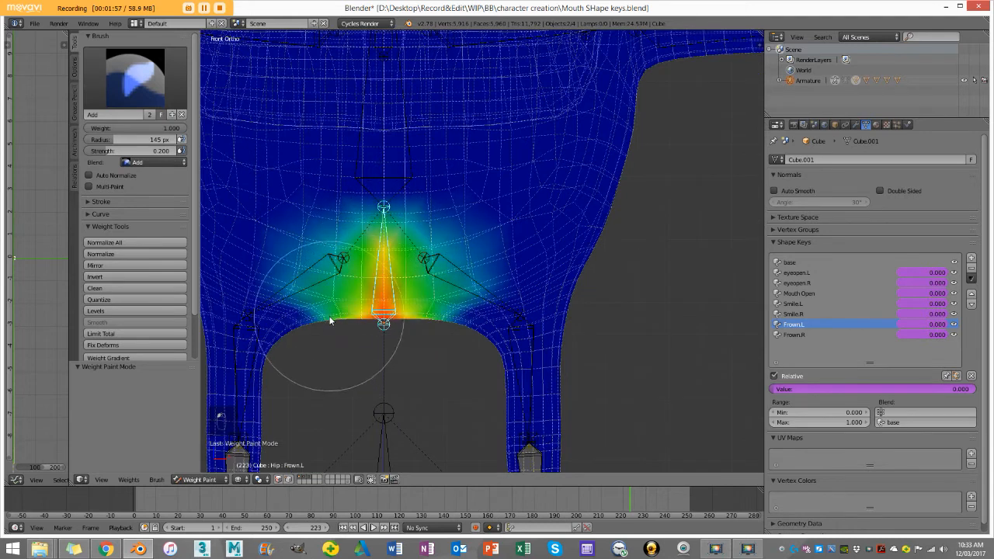
mouse_move(424, 291)
left_mouse_down()
mouse_move(443, 238)
mouse_move(384, 199)
left_mouse_up()
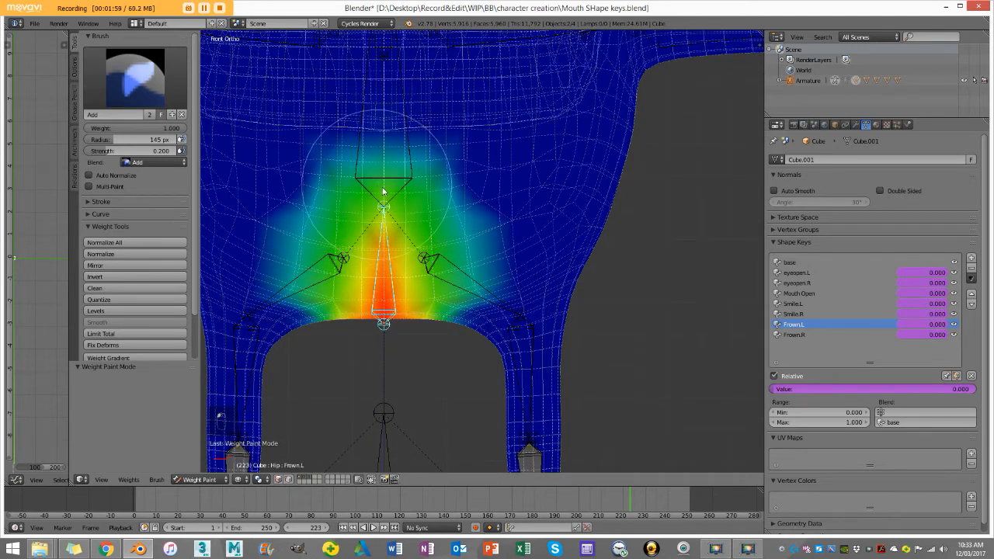
Extend the Hip bone's weight outward across both sides of the lower body with the Add brush.
scroll(439, 234, "down", 3)
left_click_drag(439, 234, 503, 210)
scroll(543, 213, "up", 3)
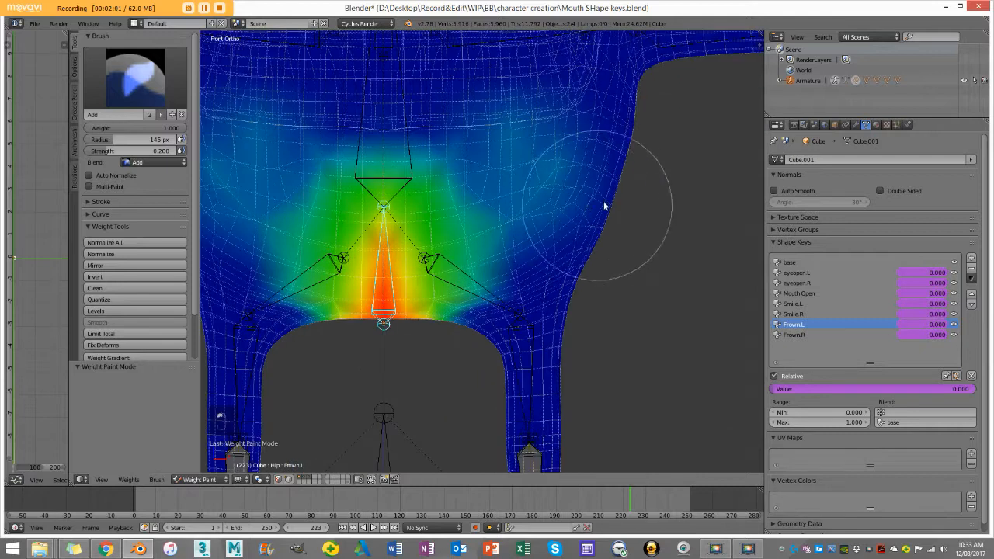
scroll(469, 298, "down", 2)
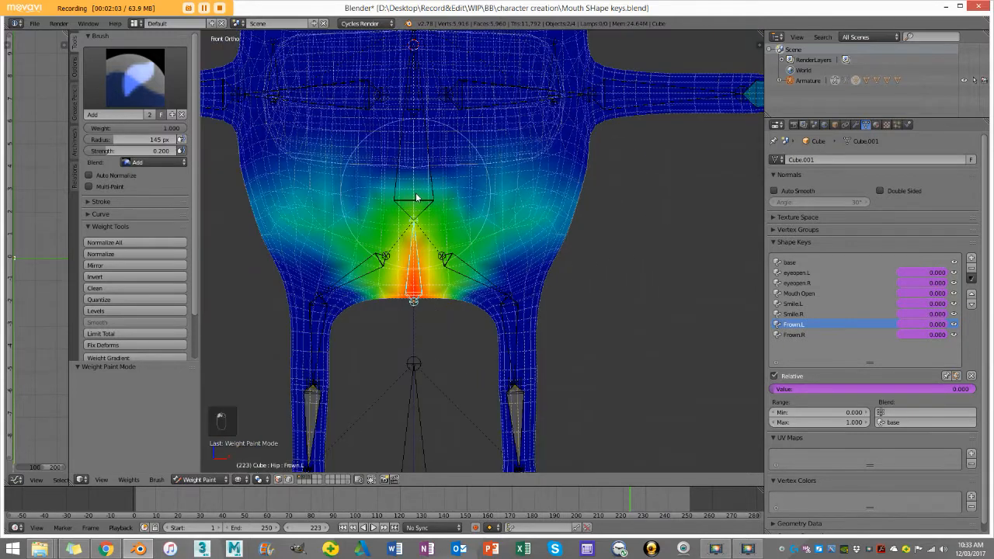
Subtract the Spine bone's weights from the lower belly and the lower back with the Subtract brush.
left_click(126, 78)
left_click(398, 140)
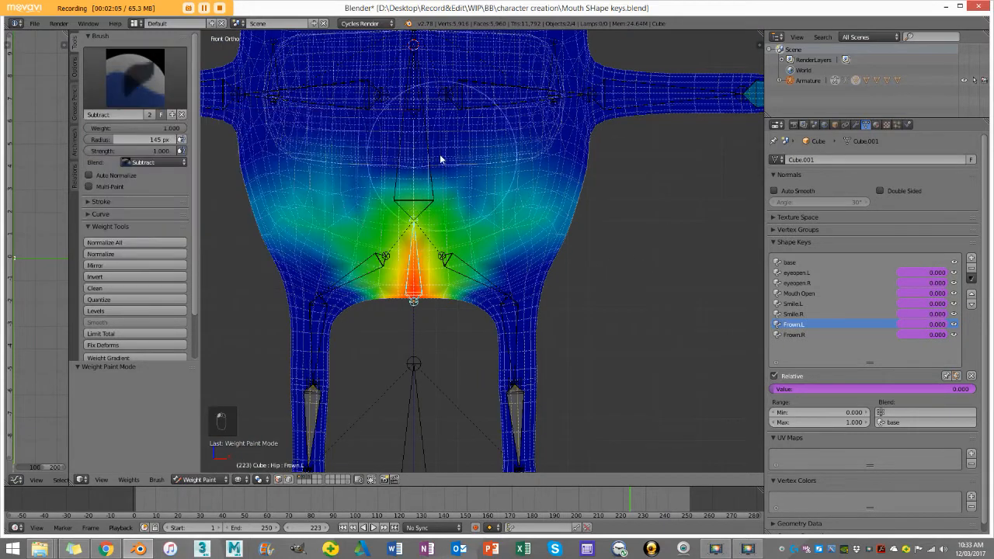
right_click(431, 166)
scroll(444, 226, "down", 1)
middle_click_drag(440, 146, 431, 235, "shift")
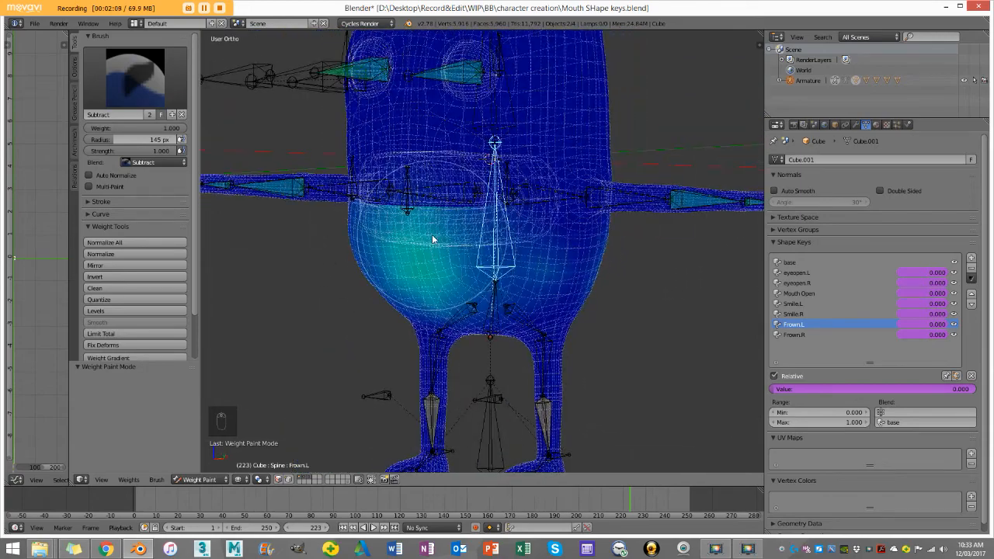
key("KP_3")
scroll(435, 233, "down", 3)
scroll(566, 326, "up", 3)
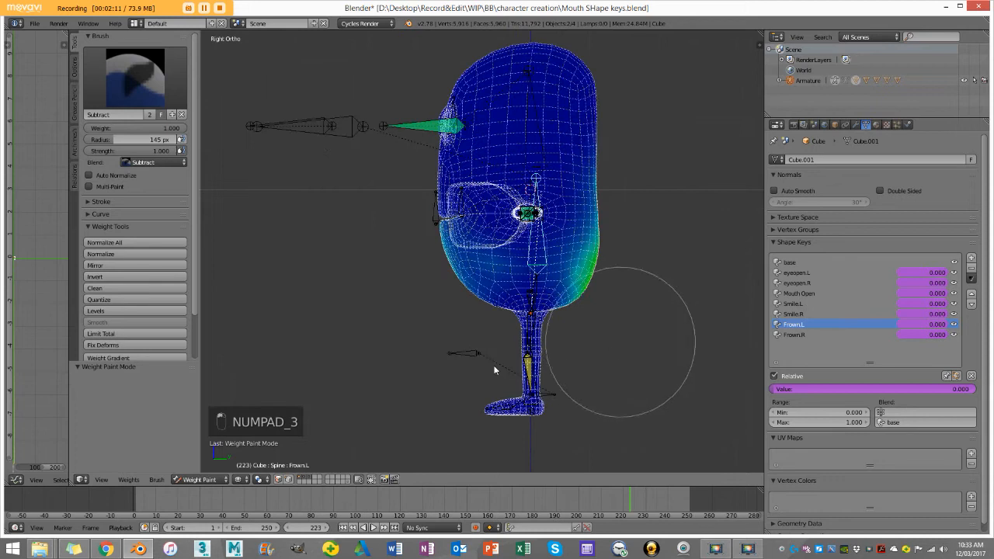
mouse_move(672, 323)
left_mouse_down()
mouse_move(625, 299)
mouse_move(659, 65)
left_mouse_up()
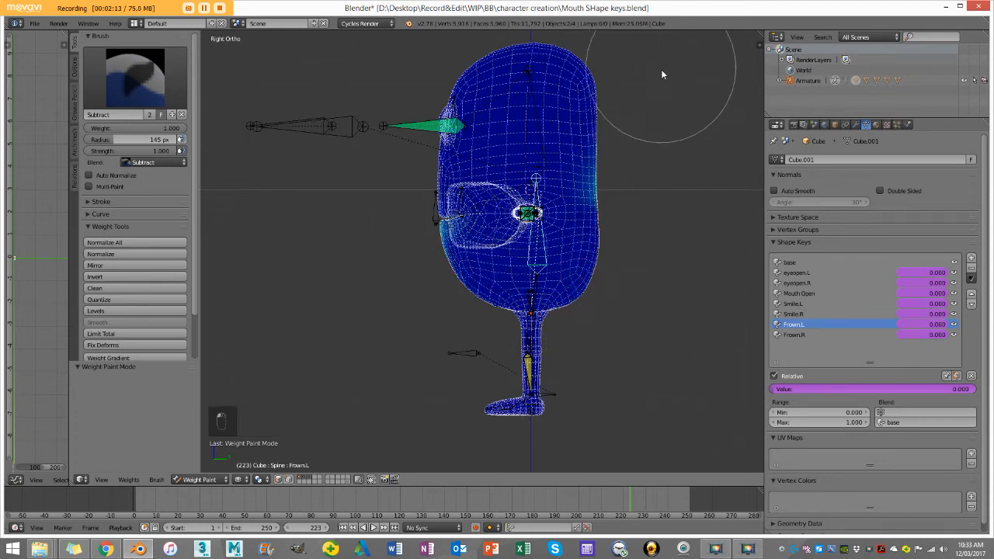
Use the Add brush to build up the Spine bone's weight across the whole mouth area and out to both sides of the torso.
scroll(515, 193, "up", 3)
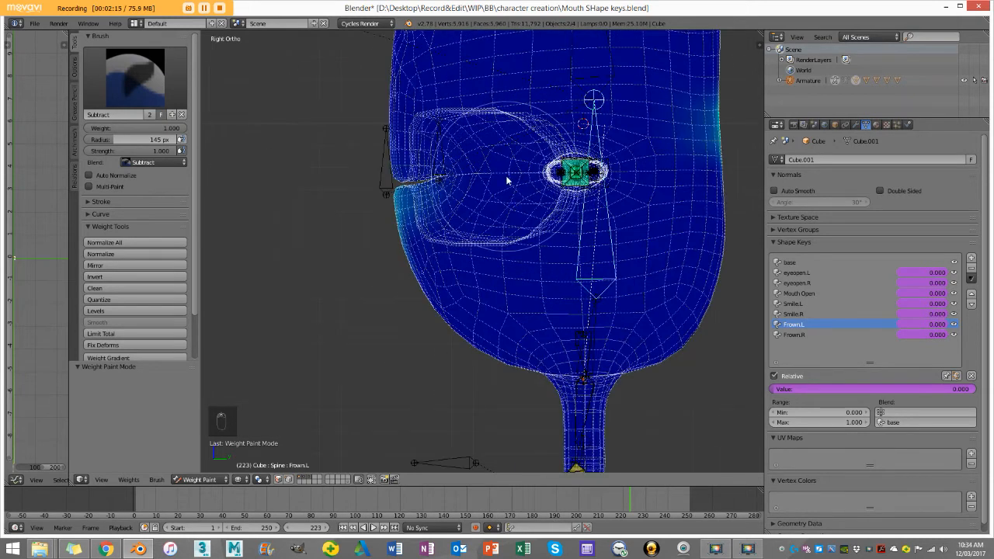
key("KP_1")
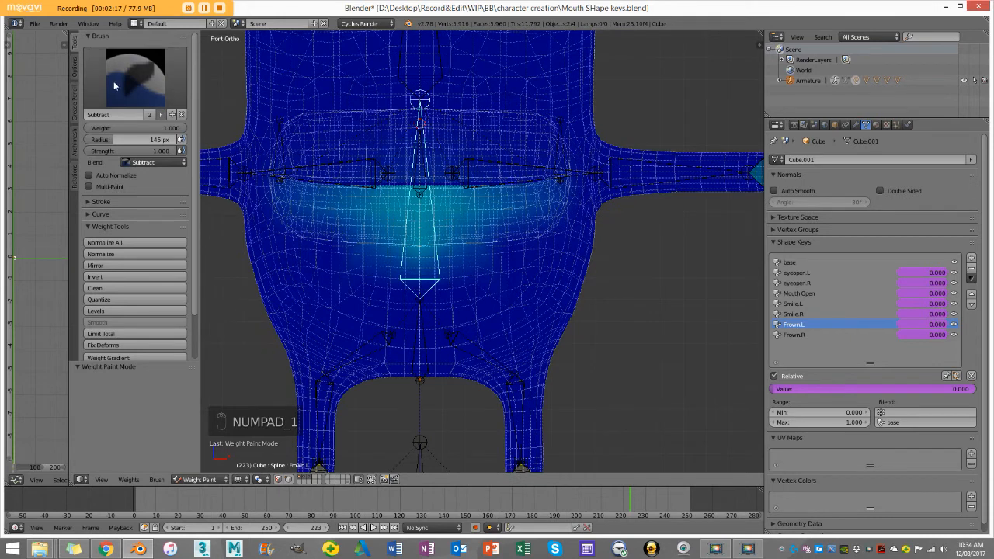
left_click(124, 77)
left_click(105, 132)
mouse_move(410, 225)
left_mouse_down()
mouse_move(457, 169)
mouse_move(324, 150)
mouse_move(295, 168)
mouse_move(317, 215)
mouse_move(288, 232)
mouse_move(455, 215)
mouse_move(267, 244)
mouse_move(297, 133)
mouse_move(404, 125)
mouse_move(277, 116)
mouse_move(416, 118)
left_mouse_up()
scroll(579, 103, "up", 3)
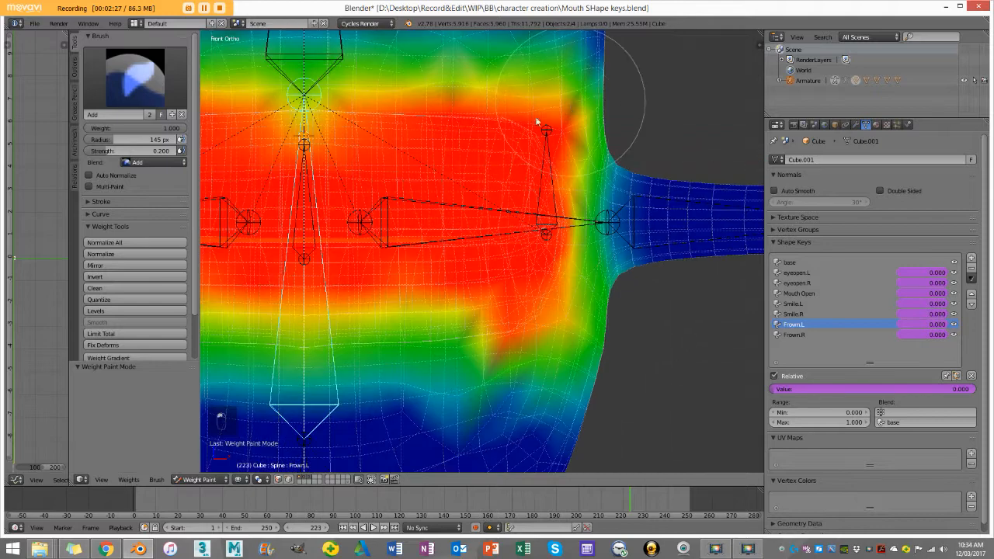
mouse_move(542, 268)
left_mouse_down()
mouse_move(597, 324)
mouse_move(352, 259)
left_mouse_up()
scroll(426, 278, "down", 3)
middle_click_drag(352, 259, 525, 271, "shift")
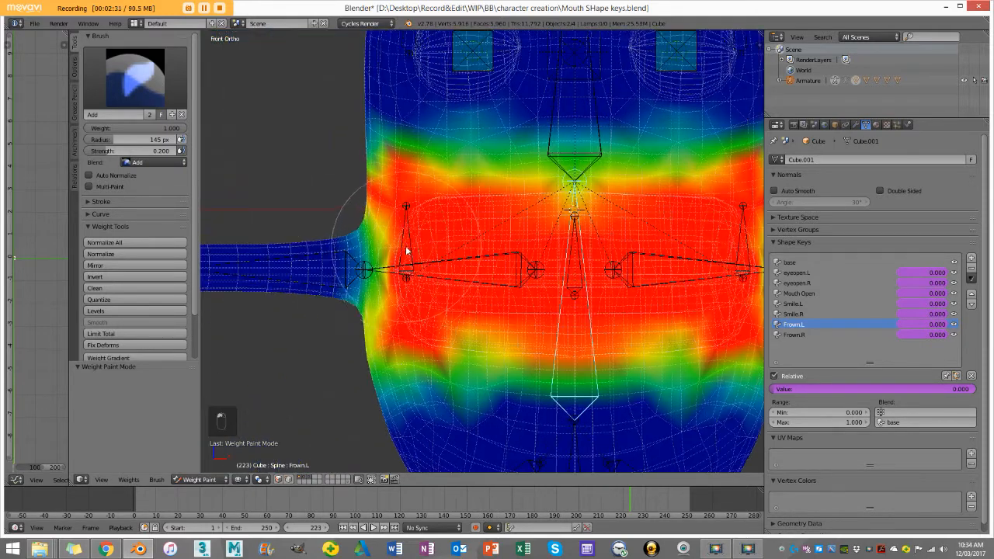
Paint the Head bone's weight over the whole head with the Add brush.
scroll(528, 233, "down", 2)
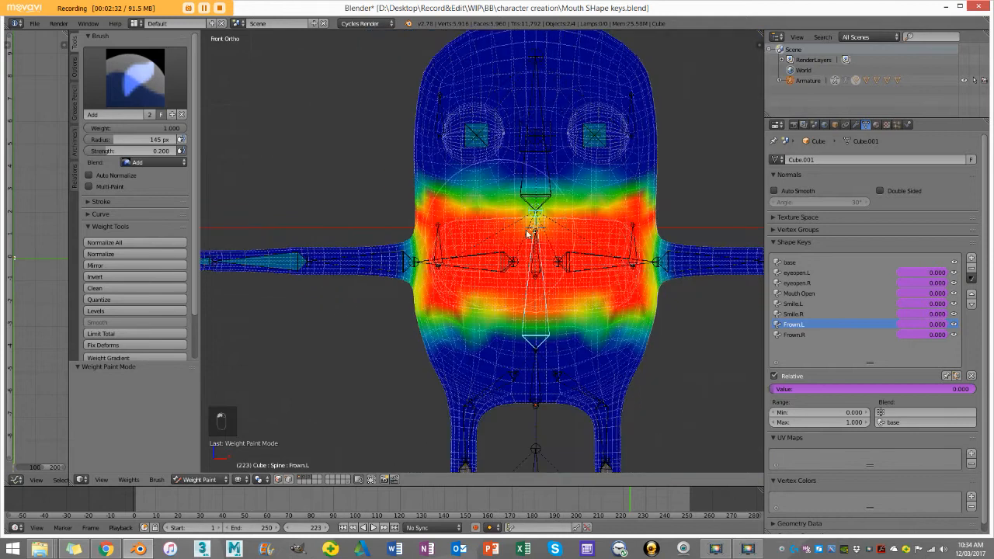
right_click(549, 181)
scroll(567, 150, "down", 2)
mouse_move(620, 162)
left_mouse_down()
mouse_move(614, 184)
mouse_move(357, 172)
mouse_move(355, 204)
mouse_move(566, 207)
left_mouse_up()
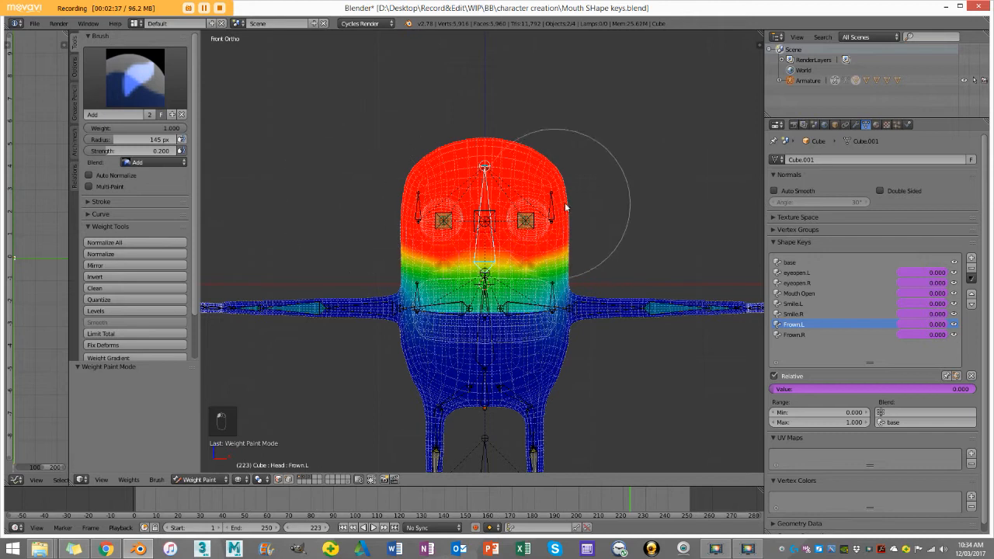
Subtract the Head bone's weights from the mouth area and the belly below it.
scroll(596, 199, "up", 3)
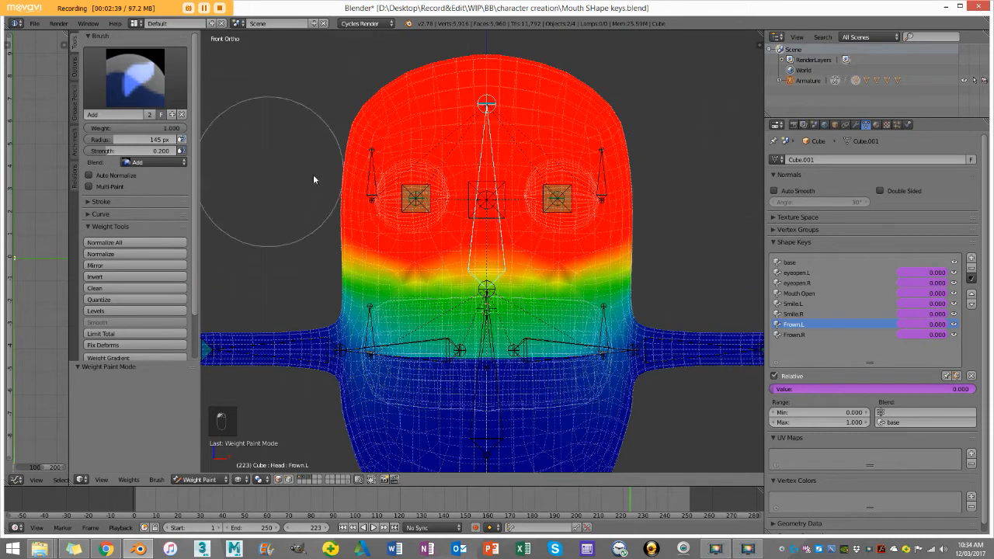
left_click(147, 80)
left_click(381, 136)
scroll(531, 311, "down", 3)
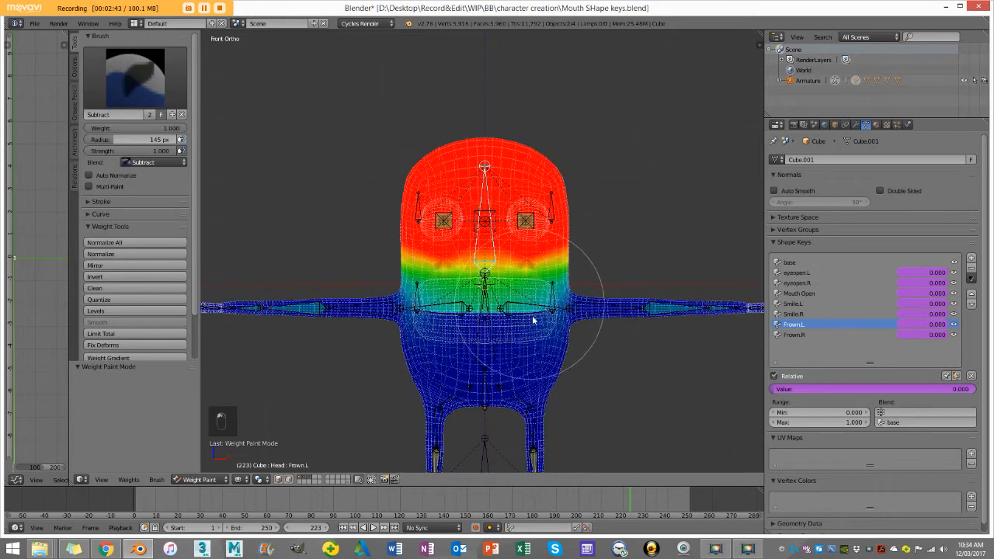
left_click_drag(539, 355, 458, 354)
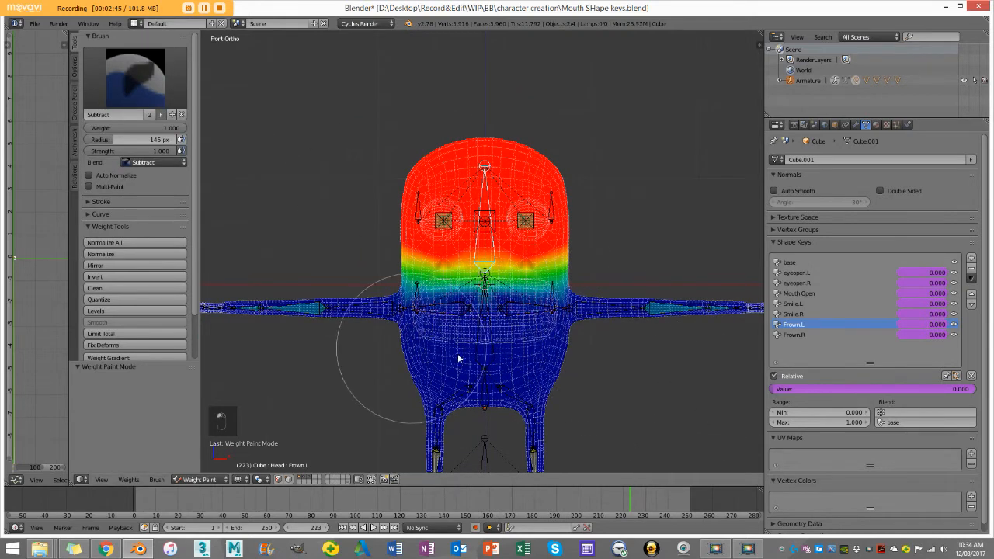
Soften the upper edge of the Spine bone's weights with the Blur brush, and change the view from wireframe to solid shading.
scroll(746, 375, "down", 3)
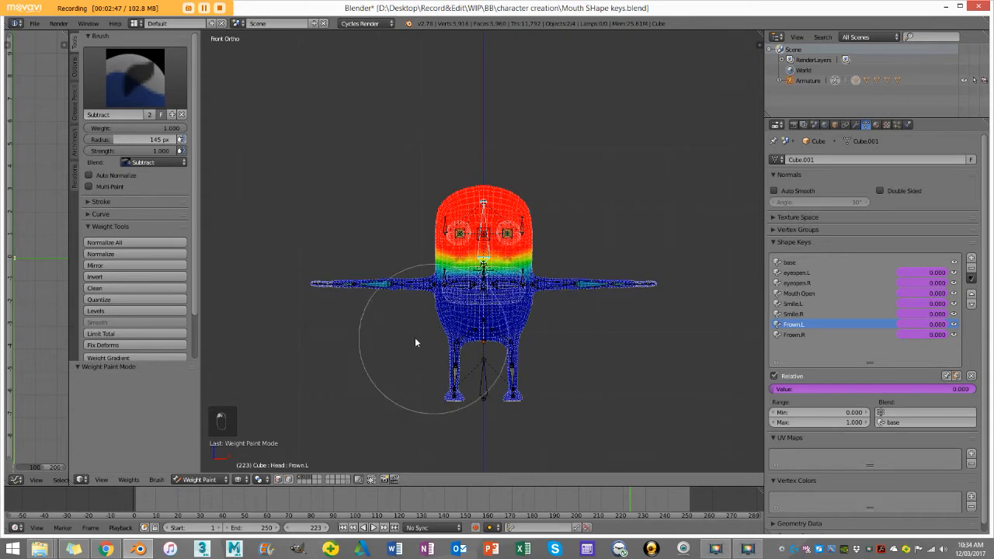
scroll(405, 319, "up", 4)
right_click(489, 316, "ctrl")
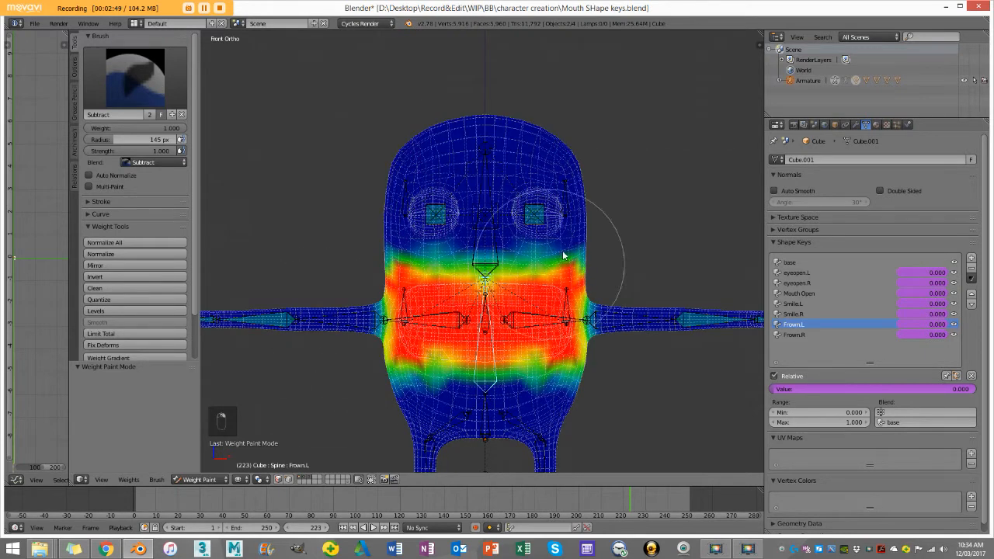
left_click(155, 104)
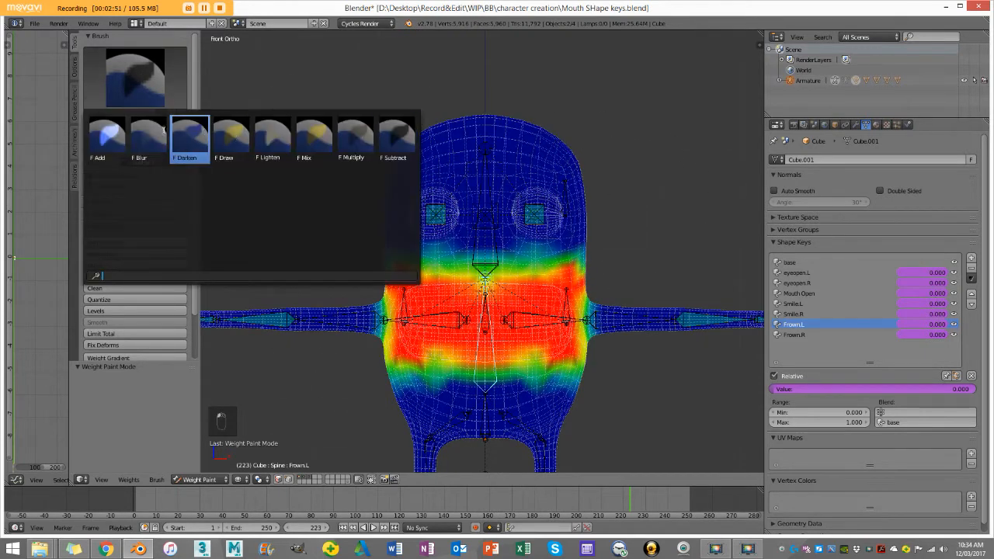
left_click(141, 129)
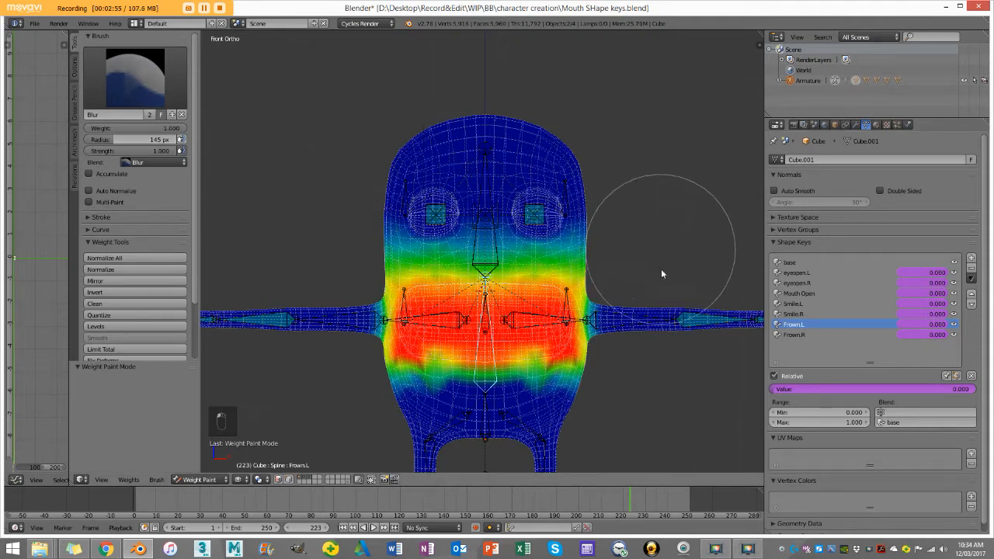
key("z")
Rotate the left upper arm bone downward by about 63° to test how the shoulder deforms.
right_click(624, 321)
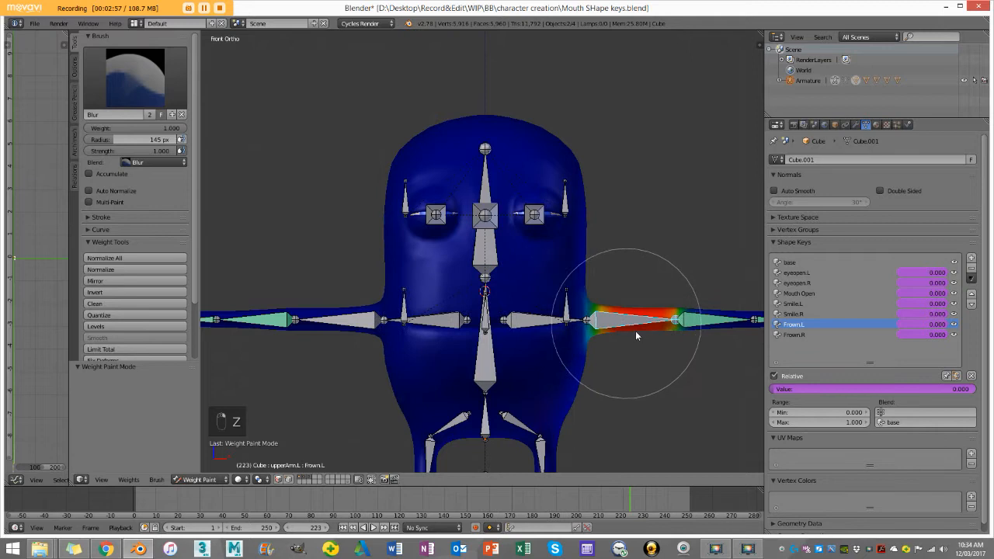
middle_click_drag(643, 346, 573, 282, "shift")
key("r")
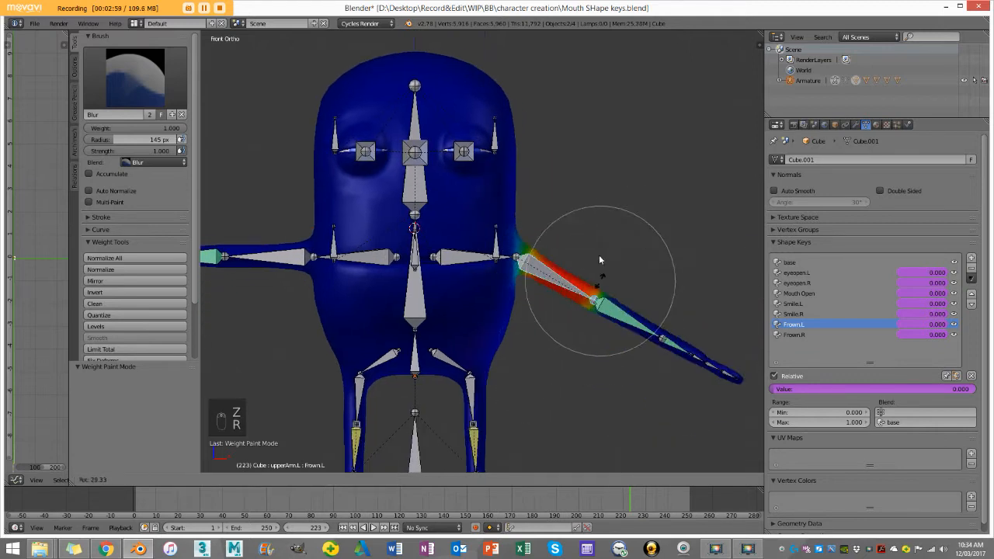
right_click(581, 304)
key("r")
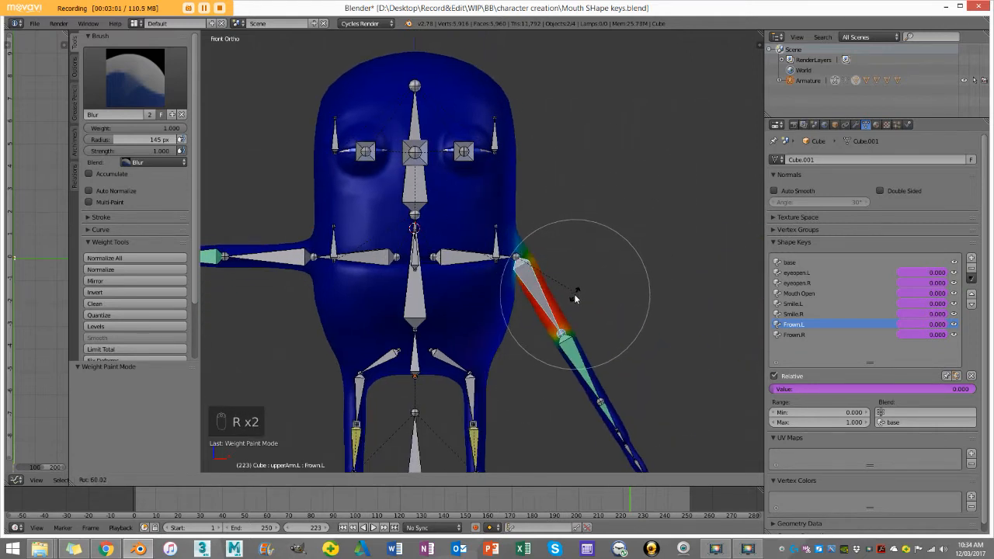
left_click(573, 299)
Rotate the left lower arm bone forward by about 112° to test the elbow's deformation.
right_click(559, 349)
middle_click_drag(664, 255, 637, 365)
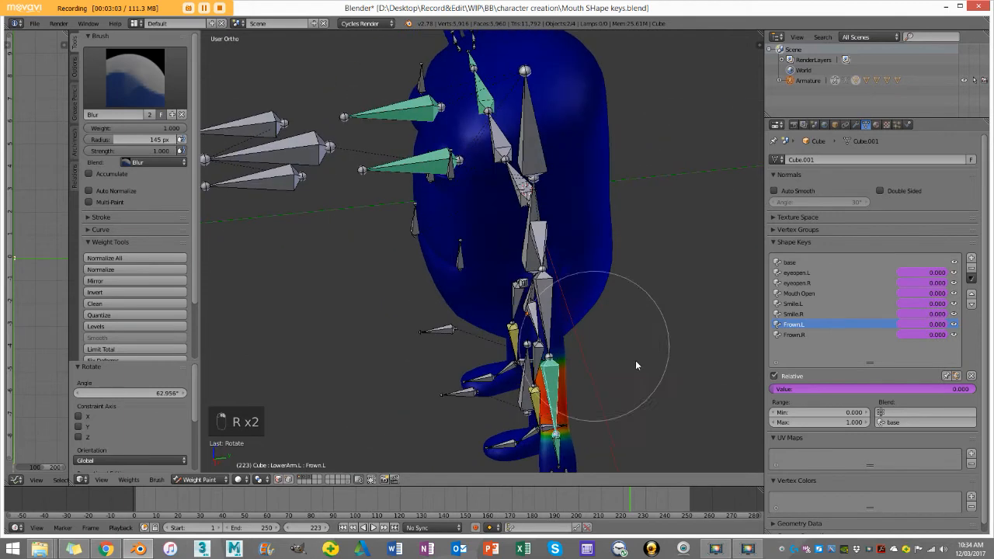
key("r")
left_click(469, 297)
mouse_move(469, 297)
middle_mouse_down()
mouse_move(602, 254)
mouse_move(476, 257)
middle_mouse_up()
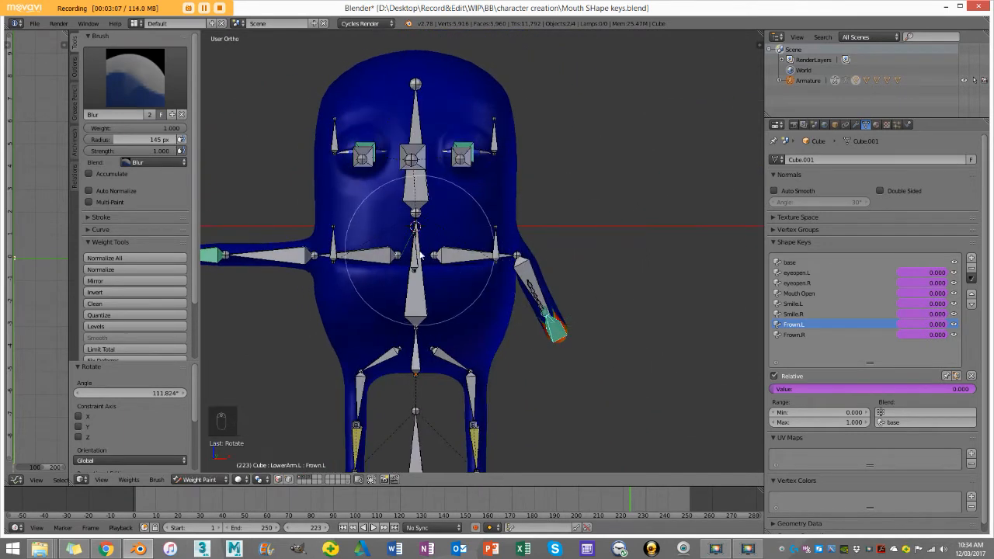
Try moving the control bone beside the left eye, and check the Head bone's weights.
middle_click_drag(465, 178, 498, 176)
right_click(495, 145)
key("g")
right_click(505, 152)
right_click(425, 182)
scroll(462, 279, "down", 2)
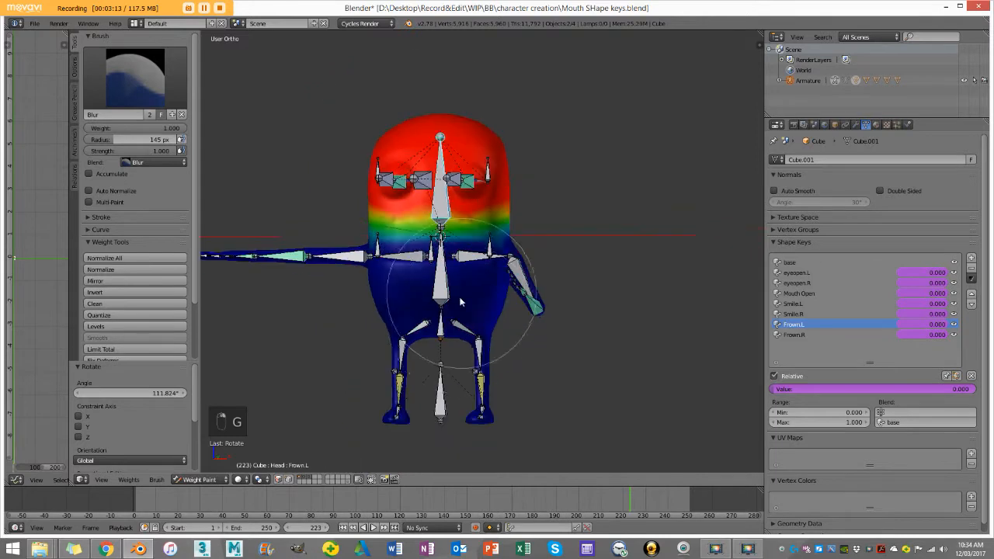
Lift the left leg by moving the legIK.L bone up and forward in side view, and shift the legTarget.L knee target slightly sideways.
middle_click_drag(470, 312, 472, 226, "shift")
scroll(472, 257, "up", 3)
key("KP_3")
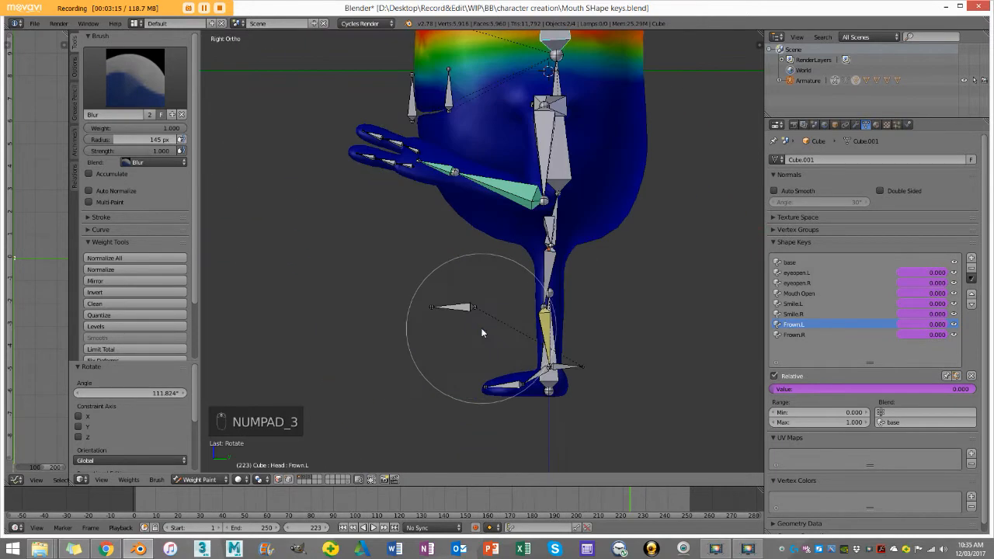
right_click(568, 370)
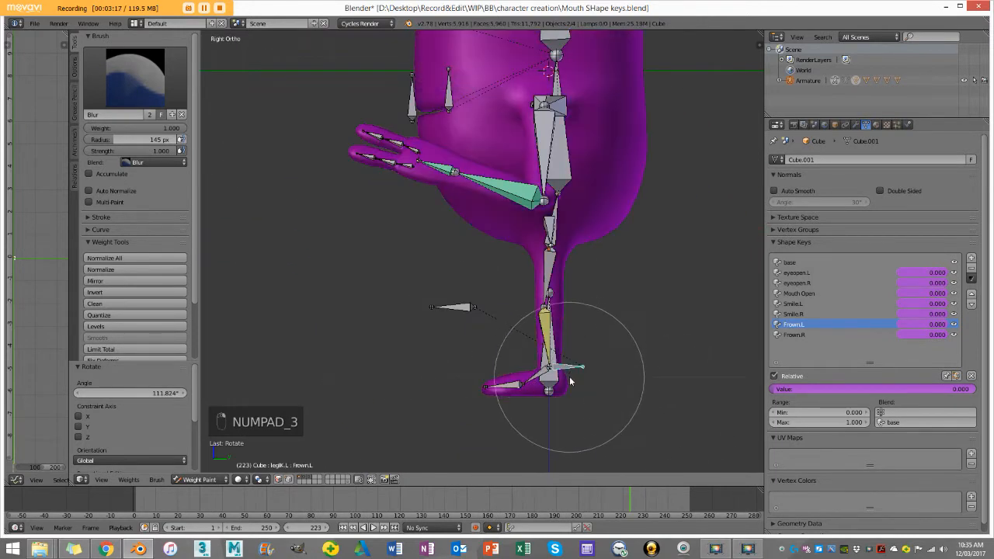
key("g")
left_click(518, 336)
middle_click_drag(517, 335, 484, 276)
key("g")
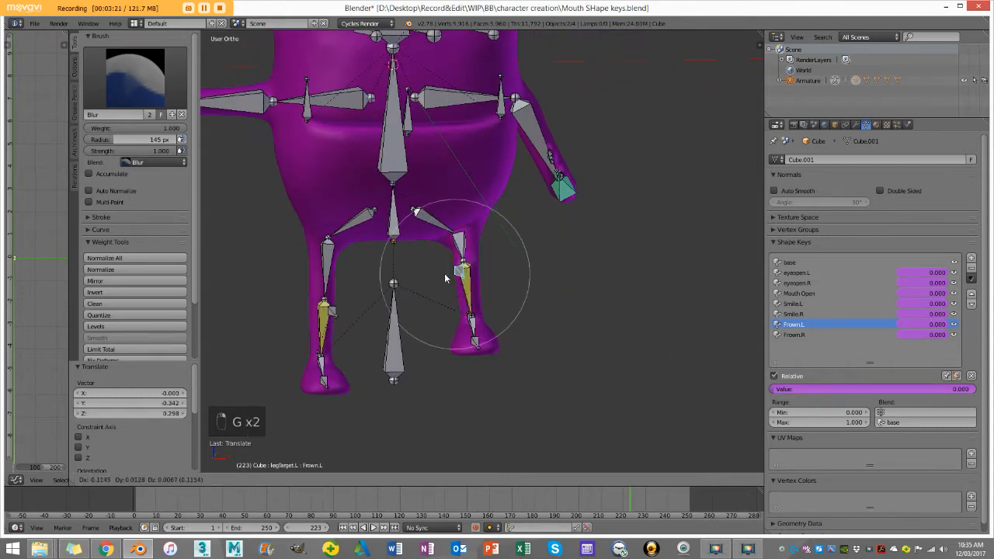
left_click(472, 328)
Rotate the left foot bone by about 50° and bend the left toe bone upward to test the foot's deformation.
right_click(472, 329)
key("KP_3")
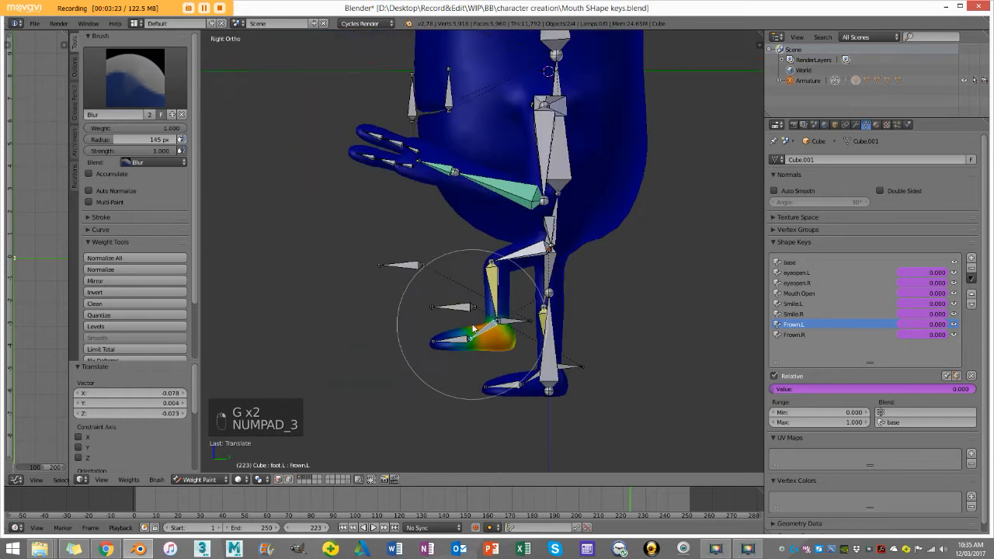
key("r")
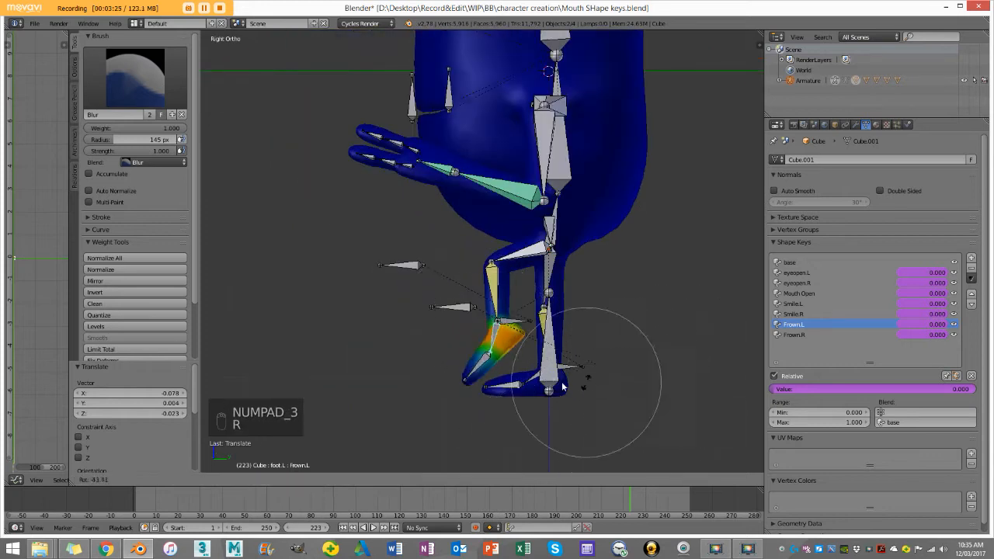
left_click(480, 351)
key("r")
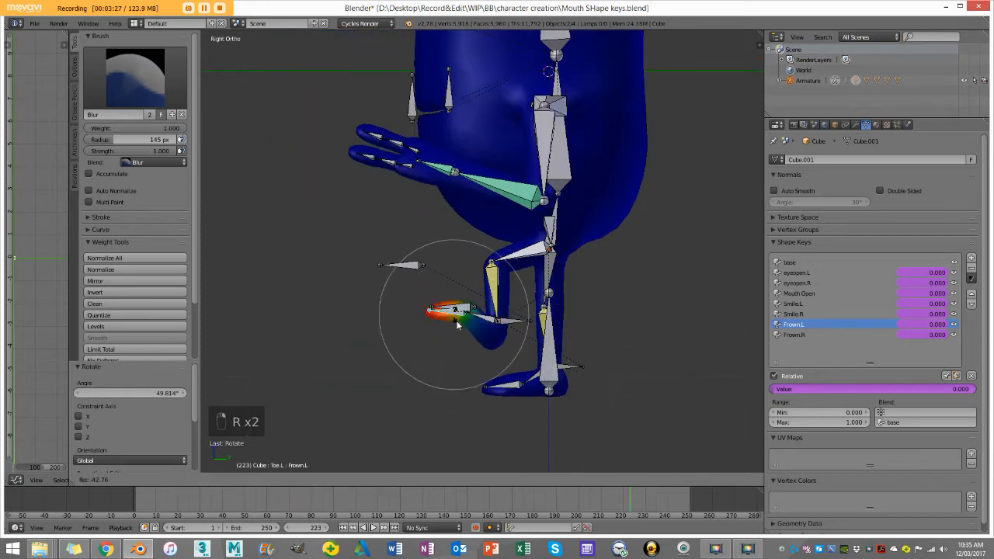
left_click(471, 324)
Clear the location and rotation of all bones to return the rig to its rest pose, and deselect them.
scroll(471, 324, "up", 4)
key("a")
key("a")
key("a")
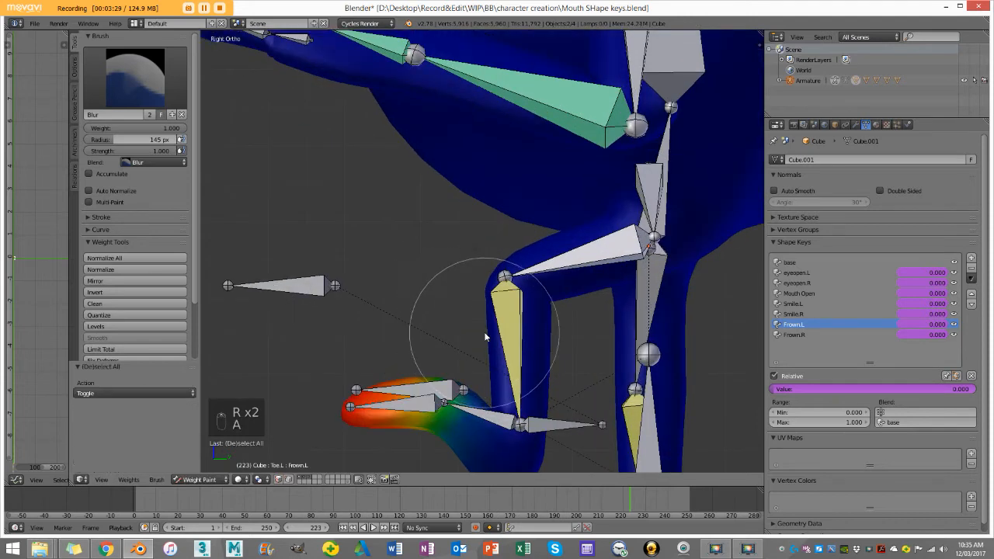
key("alt+g")
key("alt+r")
key("a")
Switch the character mesh from Weight Paint to Object Mode and deselect everything.
scroll(488, 326, "down", 3)
mouse_move(489, 327)
middle_mouse_down()
mouse_move(512, 296)
mouse_move(520, 263)
middle_mouse_up()
scroll(513, 296, "down", 4)
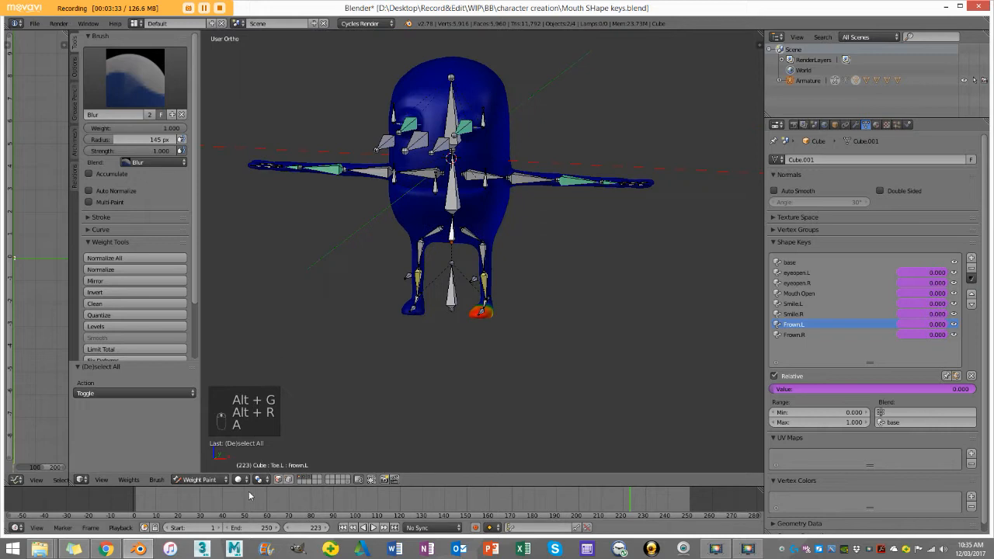
left_click(207, 481)
left_click(207, 469)
key("a")
Select the armature's left upper arm bone in front view and rotate it downward by about 71°.
middle_click_drag(506, 189, 504, 259)
scroll(466, 181, "up", 2)
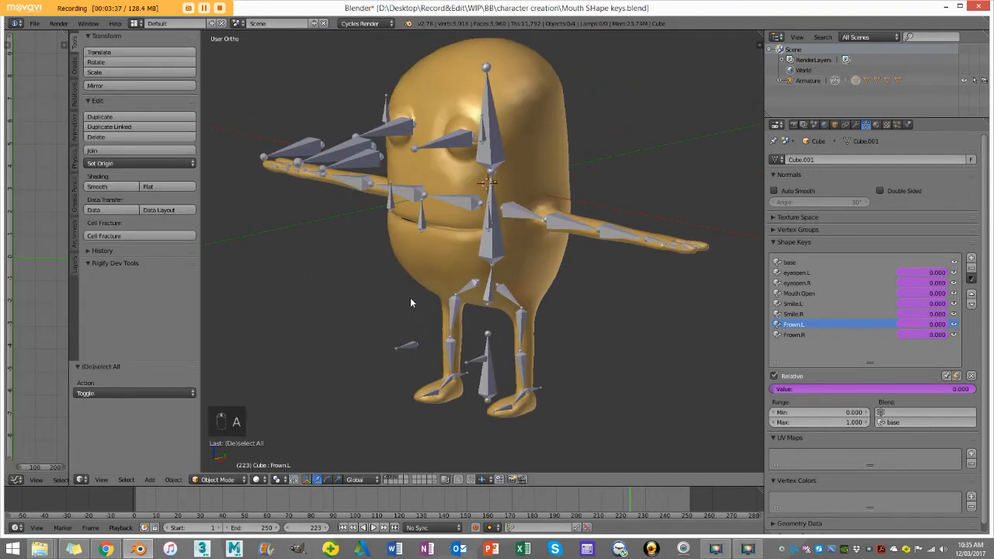
middle_click_drag(412, 303, 439, 295)
scroll(439, 295, "down", 3)
middle_click_drag(509, 233, 520, 222)
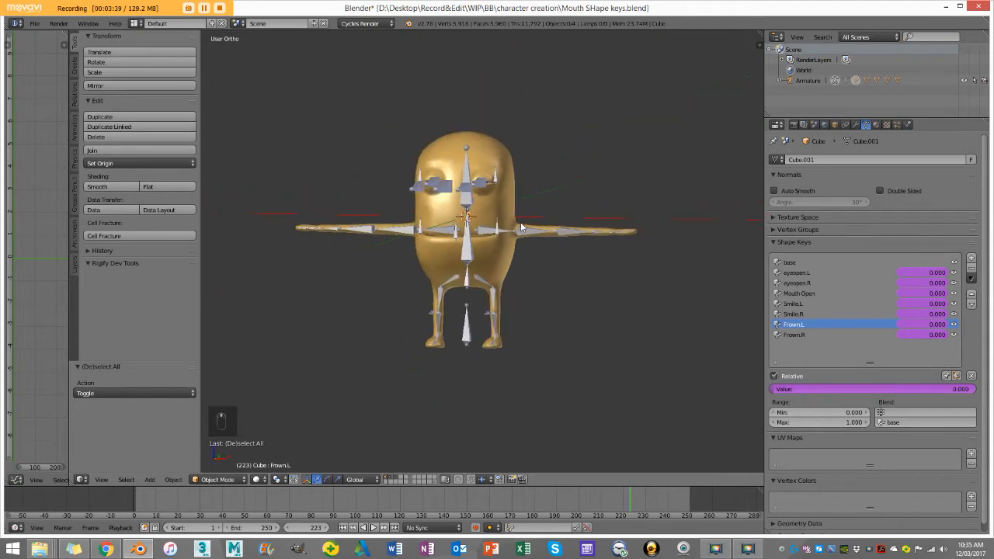
key("KP_1")
scroll(522, 224, "up", 3)
right_click(536, 220)
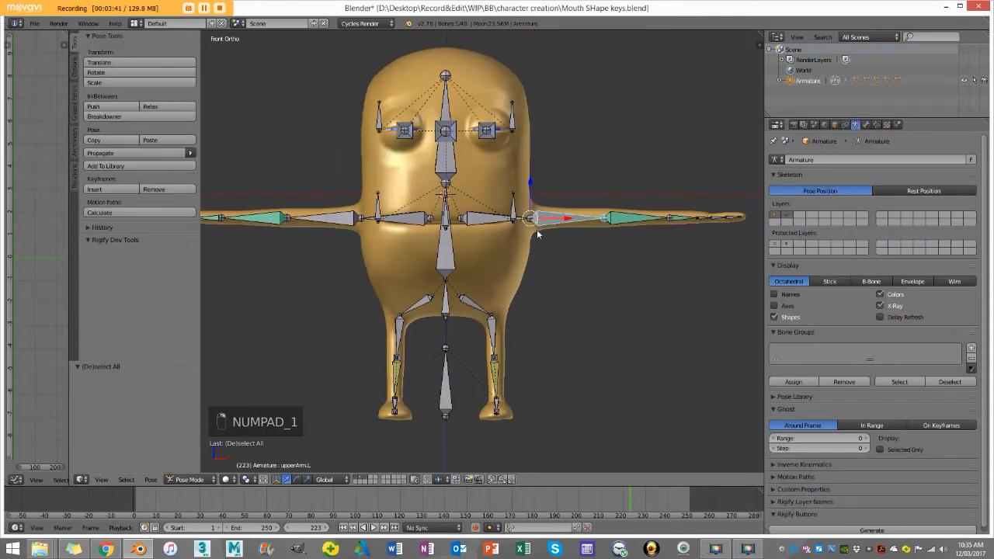
key("r")
left_click(548, 295)
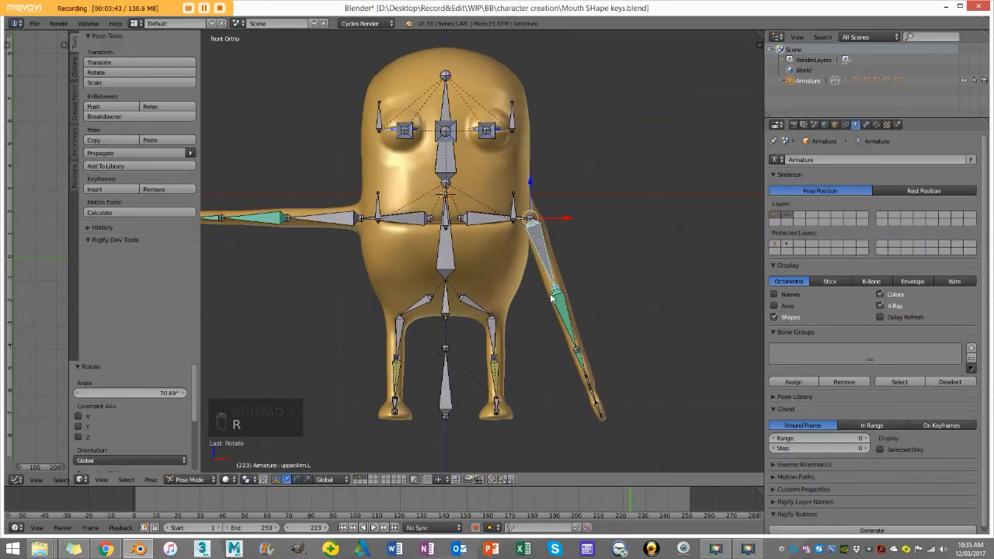
Rotate the right upper arm bone downward by about 66.5° in front view to match the lowered left arm.
key("r")
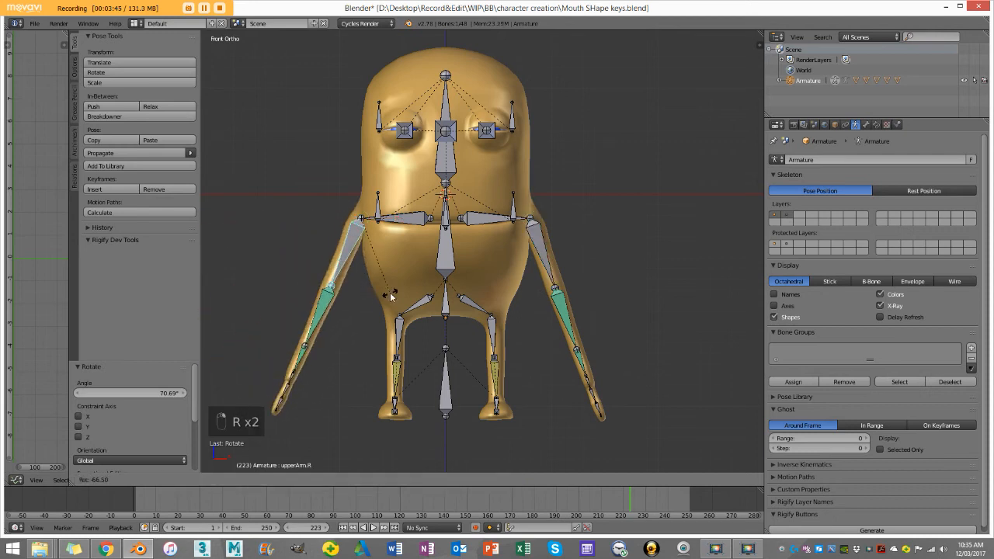
left_click(457, 383)
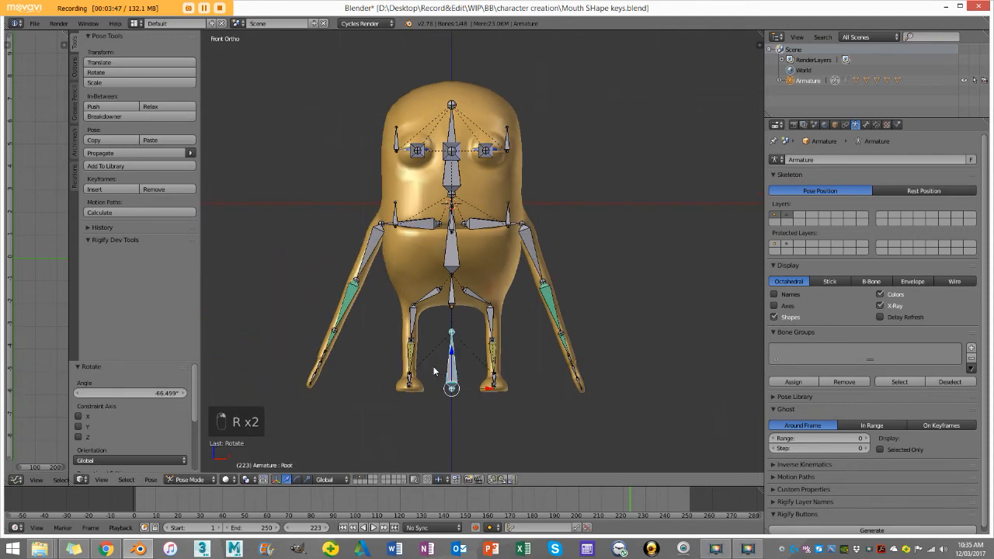
Try moving the hip bone to test how the body deforms.
scroll(460, 345, "up", 1)
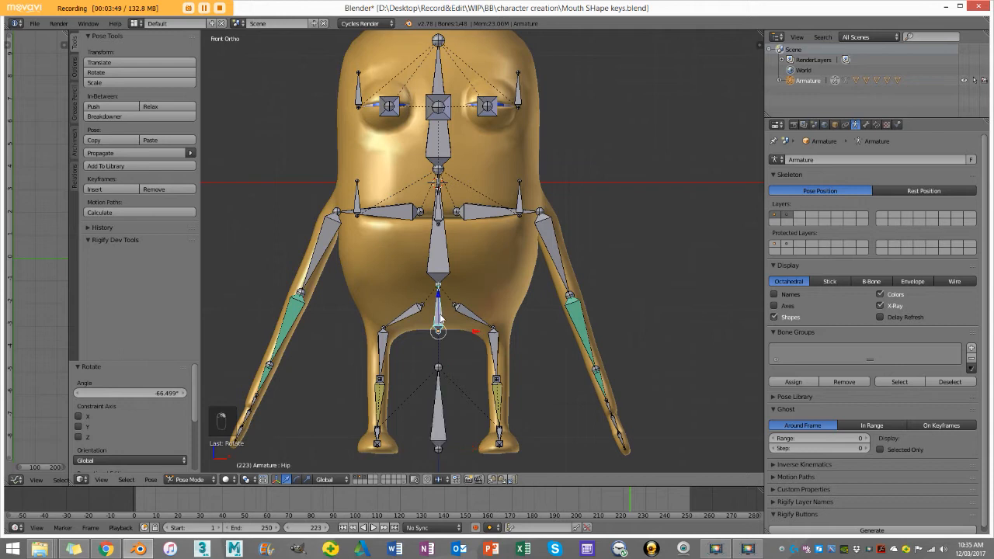
scroll(437, 332, "down", 4)
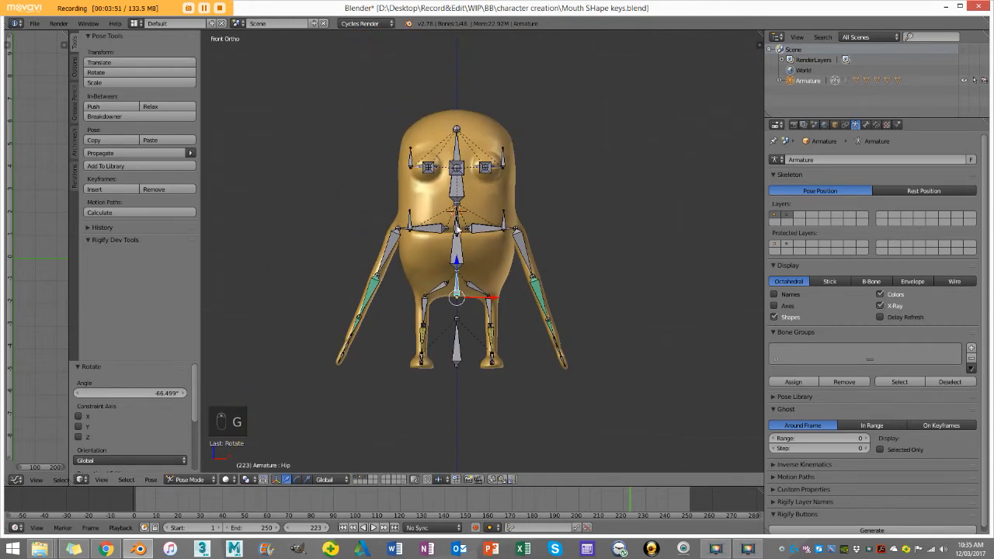
key("g")
Try rotating the head bone backward by about 36° in side view to check what follows it.
scroll(479, 211, "up", 3)
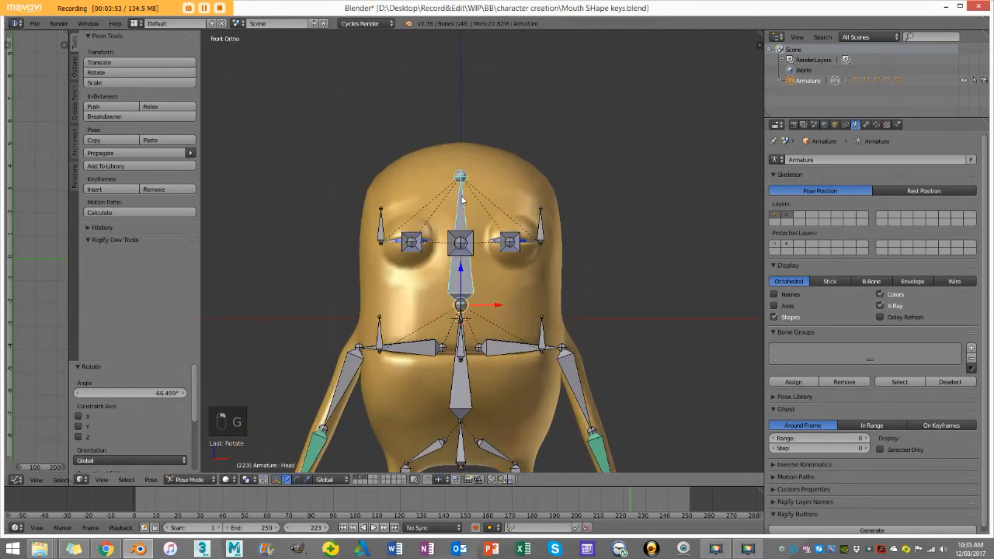
key("KP_3")
key("r")
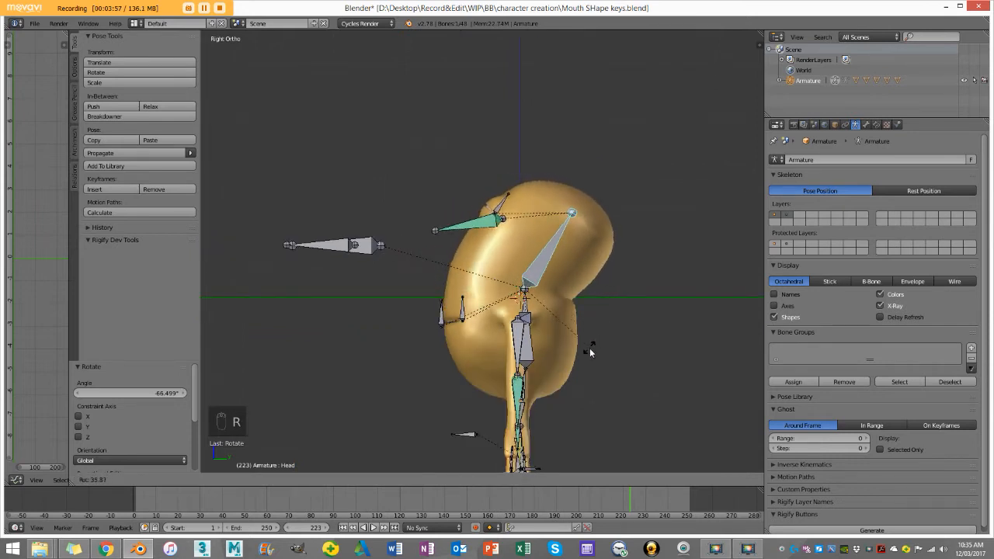
right_click(588, 295)
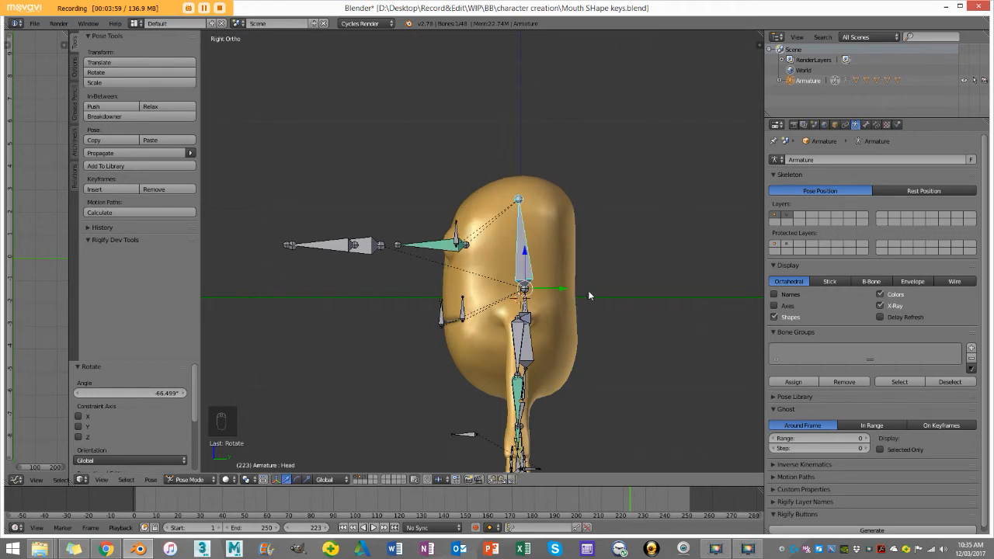
scroll(355, 384, "up", 2)
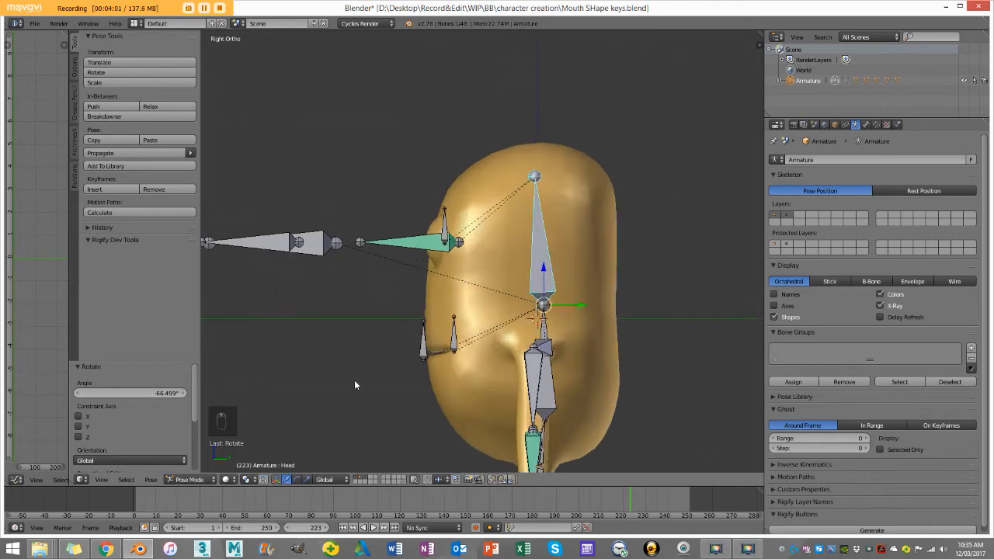
Switch the armature to Edit Mode and box-select the three eye control bones in front of the face.
left_click(192, 480)
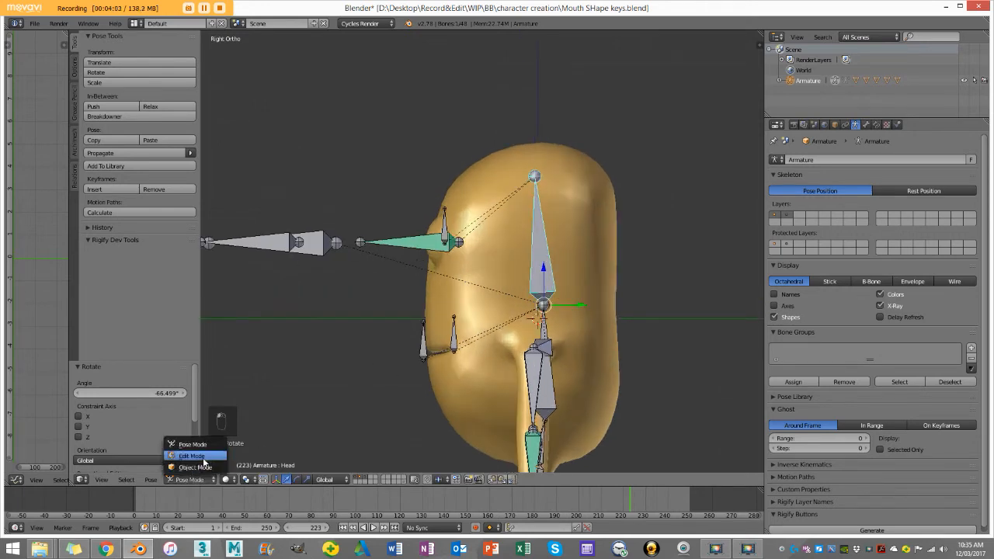
left_click(194, 457)
scroll(290, 271, "down", 3)
key("a")
key("b")
left_click_drag(254, 326, 408, 145)
middle_click_drag(409, 145, 404, 197)
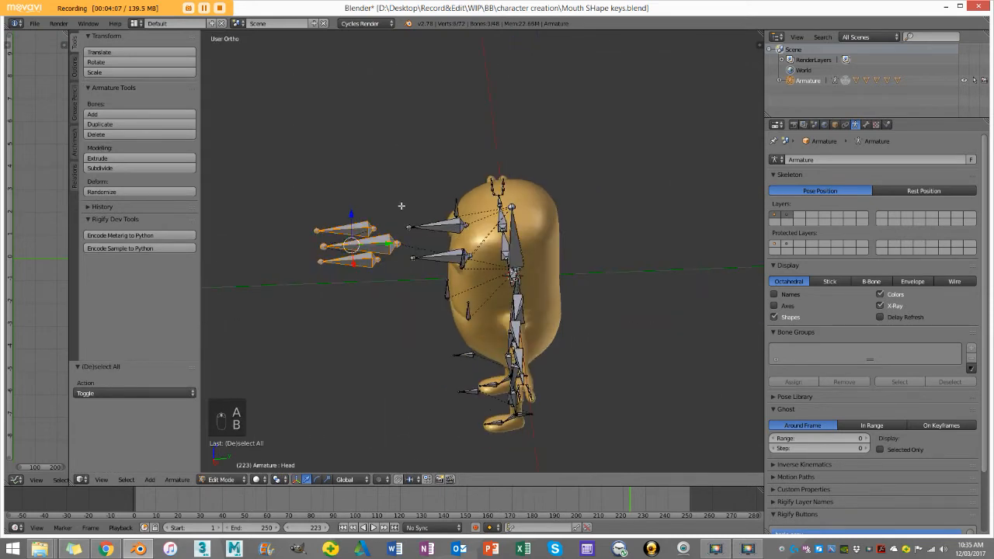
Parent the three eye control bones to the head bone keeping their offset, and return to Pose Mode with nothing selected.
scroll(388, 224, "up", 3)
middle_click_drag(373, 240, 374, 244)
scroll(375, 244, "down", 2)
middle_click_drag(435, 226, 472, 242)
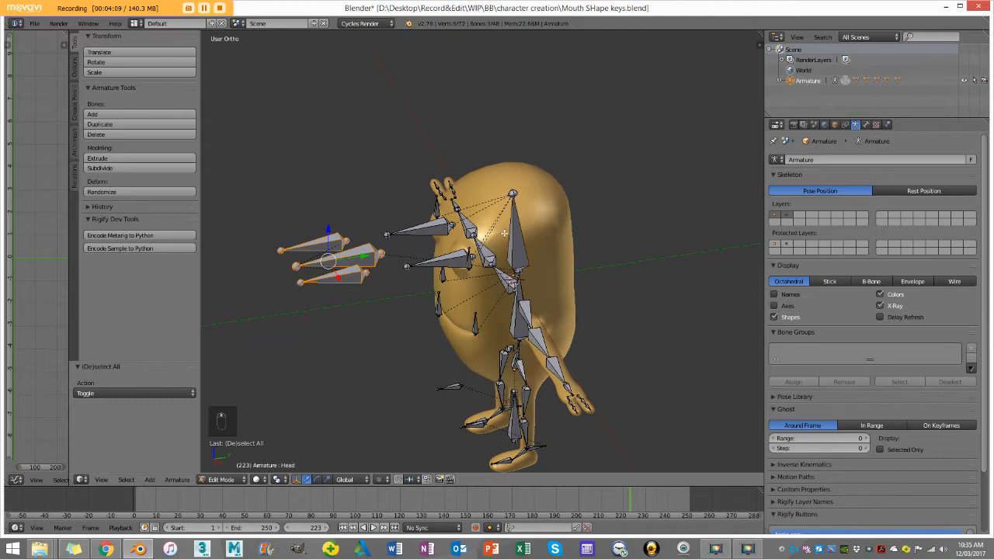
key("ctrl+p")
left_click(513, 227)
key("a")
left_click(233, 479)
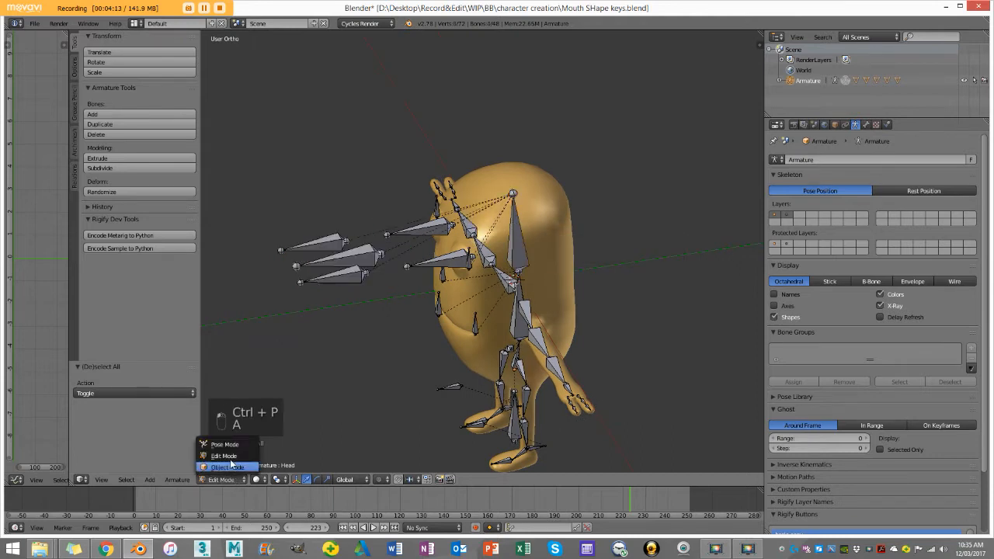
left_click(226, 445)
Try rotating the head bone backward by about 22° in side view to check that the eye controls follow.
key("KP_2")
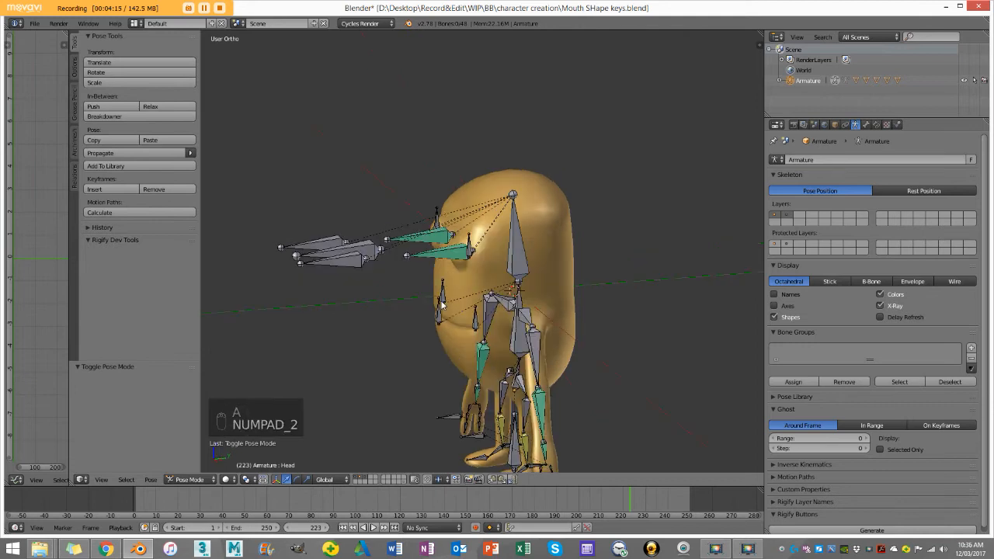
key("KP_3")
key("r")
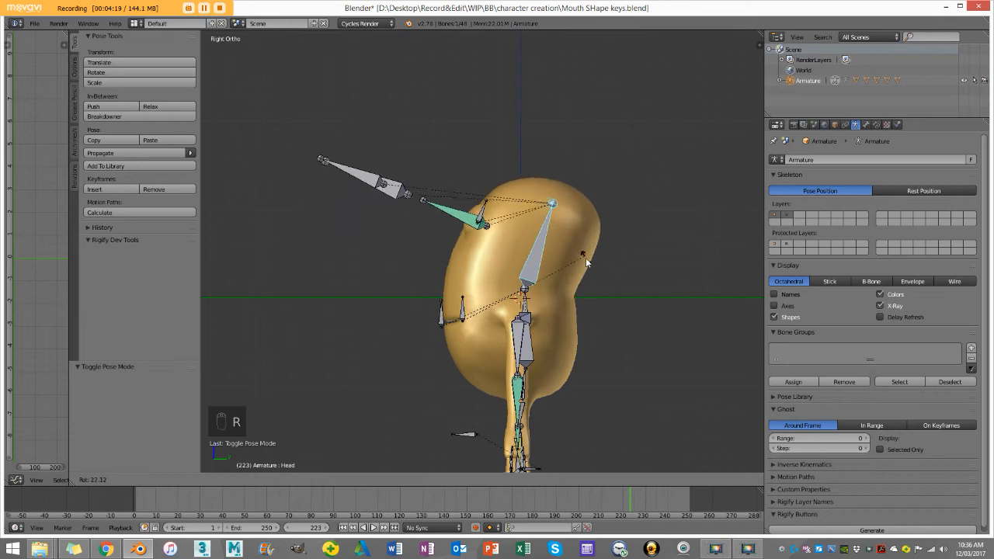
right_click(585, 259)
Try rotating and moving the mouth-side control bone in side view to test the mouth's deformation.
right_click(462, 314)
key("r")
right_click(464, 309)
key("g")
right_click(461, 316)
key("g")
right_click(488, 334)
Raise the left upper arm bone by about 41° and the right upper arm bone by about 59° in front view.
middle_click_drag(519, 334, 590, 331)
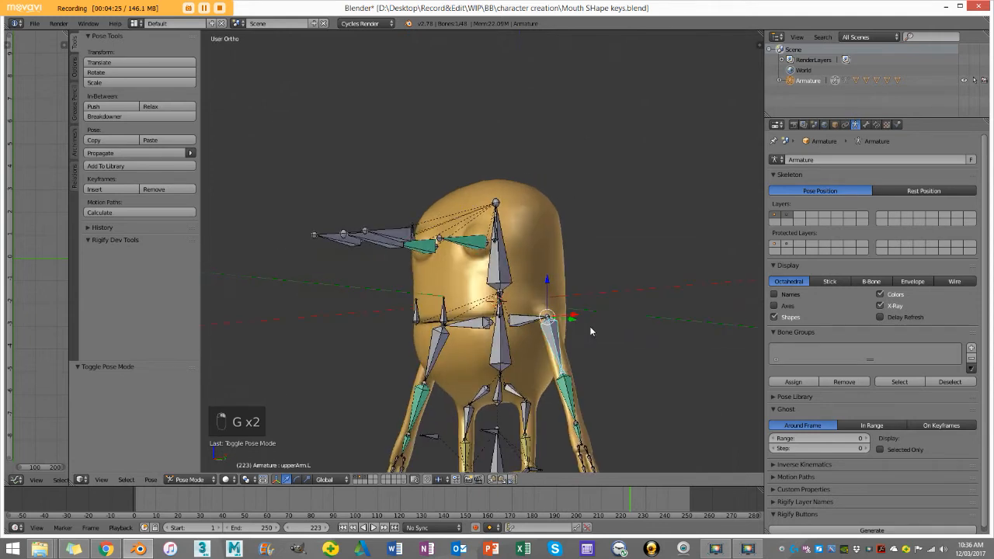
key("KP_1")
key("r")
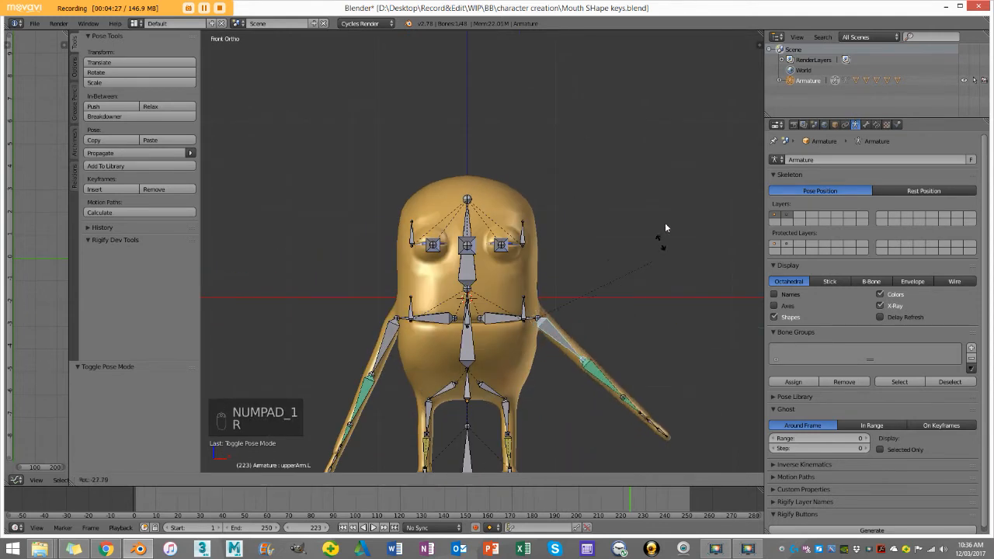
left_click(660, 229)
key("r")
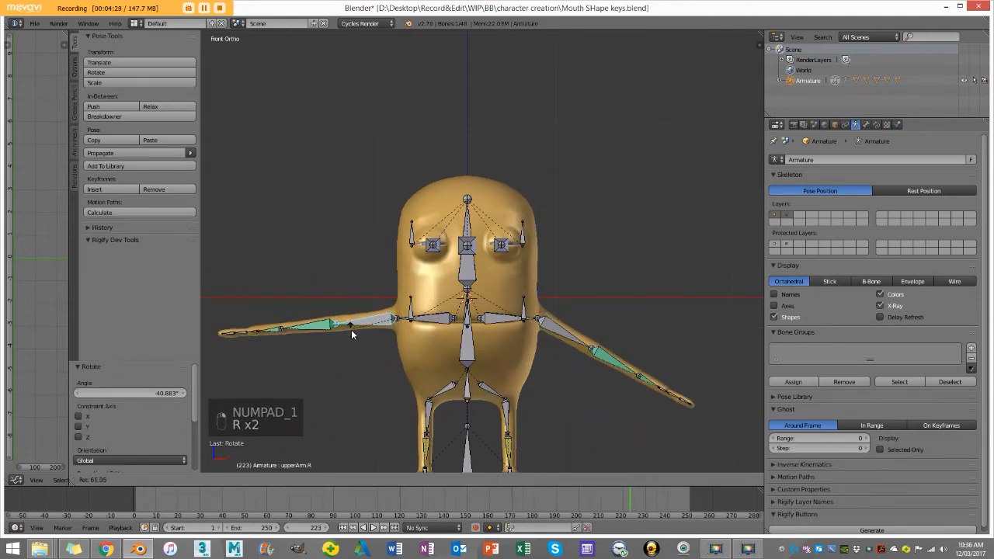
left_click(350, 329)
Rotate the left lower arm bone and bend the left hand bone by about 59° to test the arm's deformation.
scroll(466, 338, "down", 1)
right_click(583, 339)
middle_click_drag(583, 339, 617, 373)
key("r")
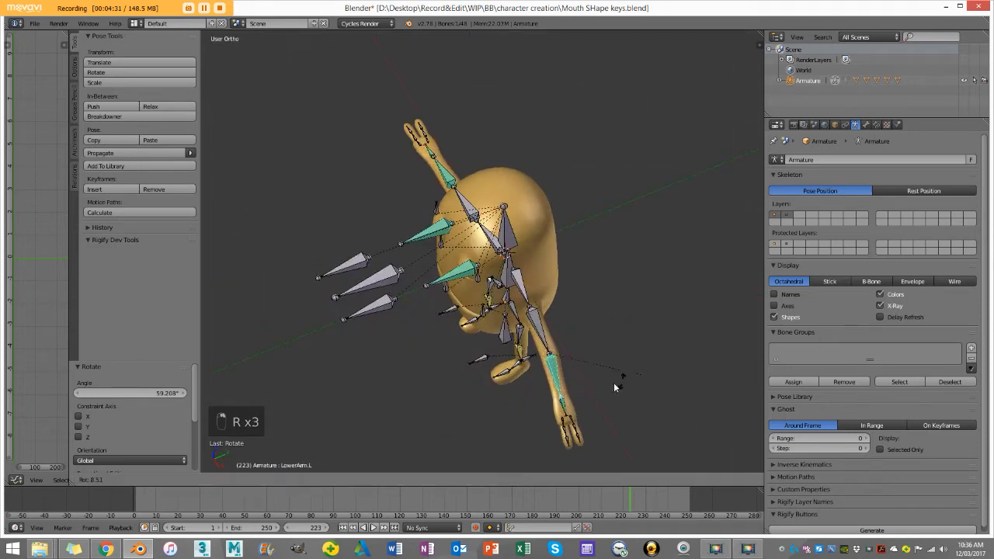
left_click(531, 383)
middle_click_drag(532, 382, 559, 304)
key("r")
left_click(547, 274)
Move the right and left eyelid control bones beside the eyes to test the eyelids.
middle_click_drag(435, 330, 556, 355)
scroll(557, 355, "up", 2)
middle_click_drag(469, 329, 532, 334)
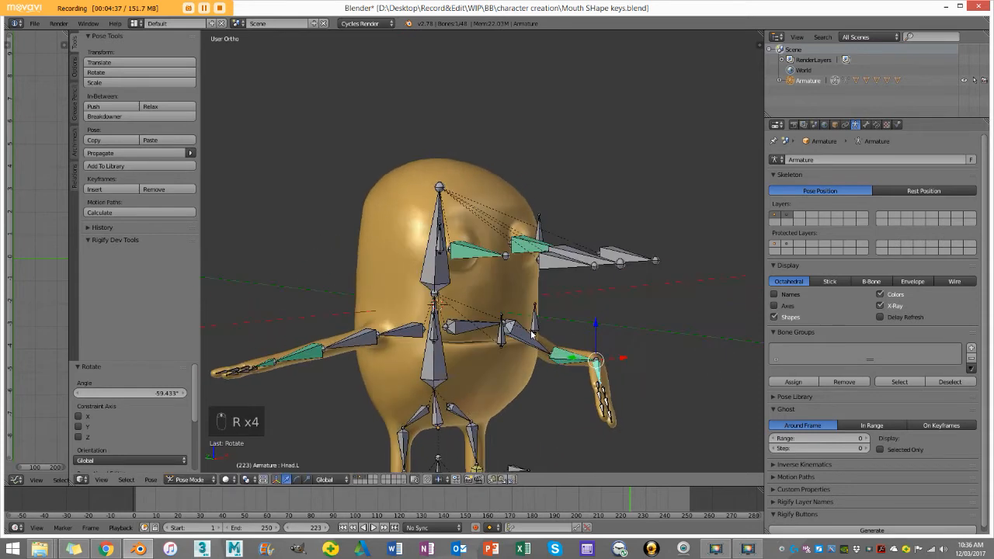
middle_click_drag(466, 330, 422, 235)
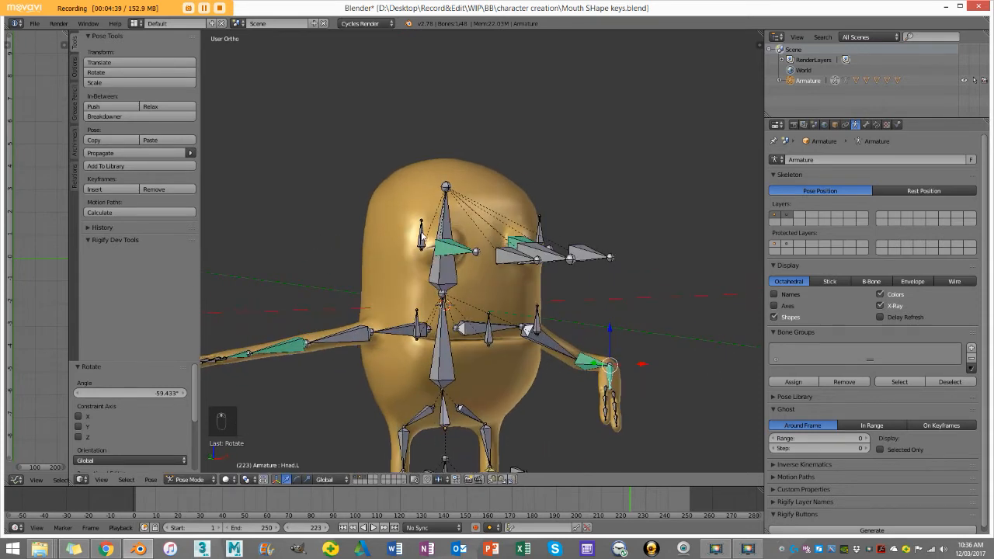
key("g")
left_click(422, 233)
middle_click_drag(530, 247, 424, 259)
right_click(485, 249)
key("g")
left_click(485, 239)
Clear the location and rotation of every bone to restore the rest pose, leaving no bones selected.
middle_click_drag(485, 242, 494, 317)
key("a")
key("a")
key("a")
key("alt+g")
key("alt+r")
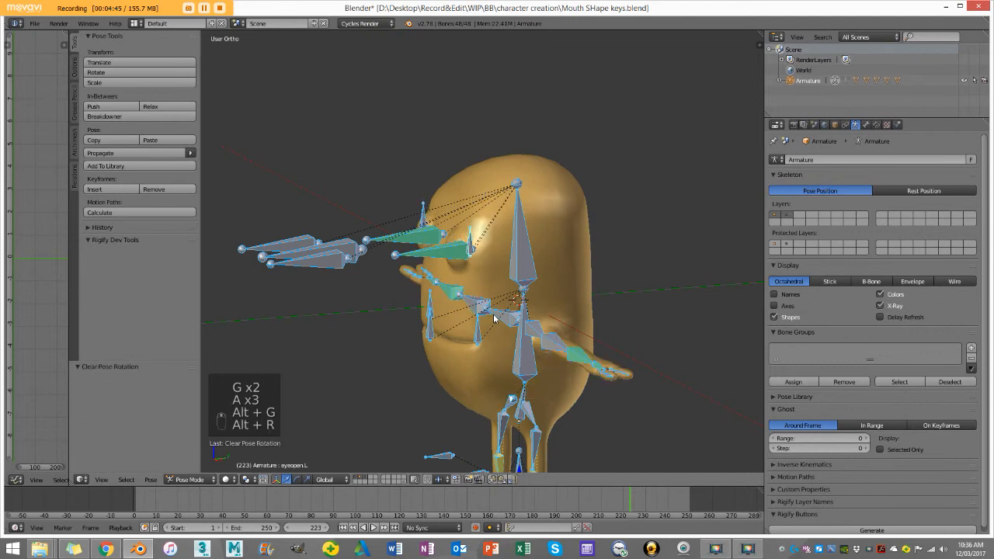
key("a")
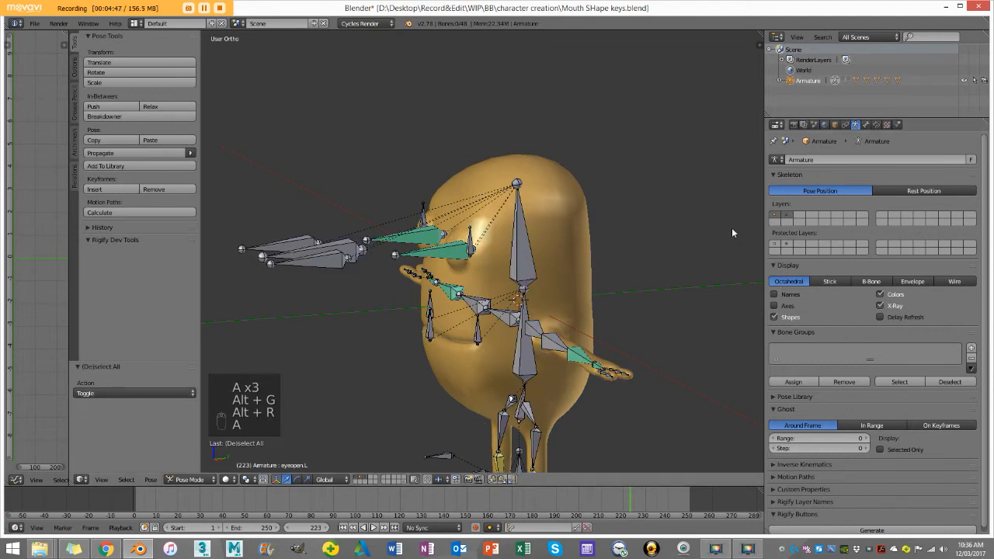
Hide the armature's second bone layer so that only the first layer's control bones are displayed.
middle_click_drag(732, 228, 744, 228)
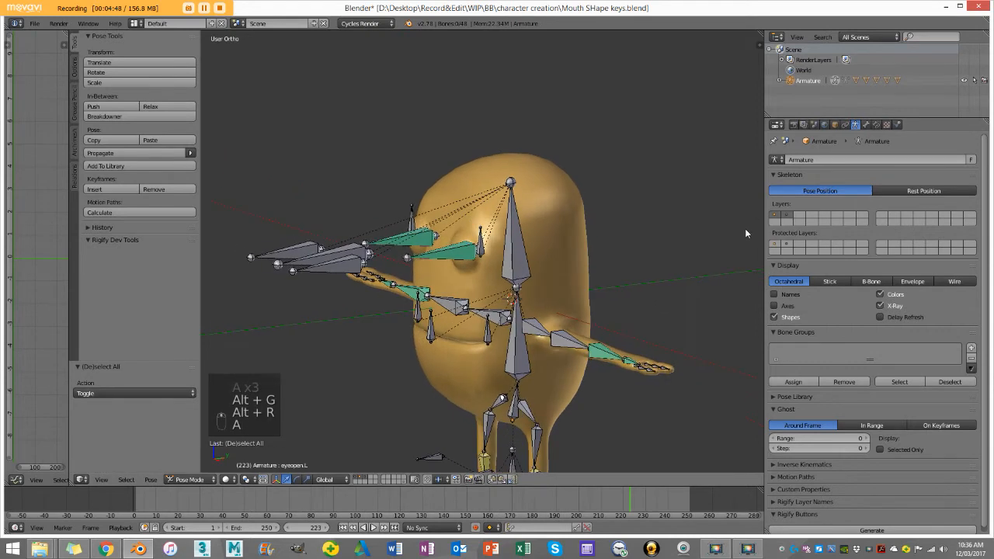
left_click(788, 216, "shift")
mouse_move(456, 223)
middle_mouse_down()
mouse_move(576, 217)
mouse_move(476, 224)
middle_mouse_up()
scroll(522, 320, "down", 4)
scroll(492, 335, "up", 1)
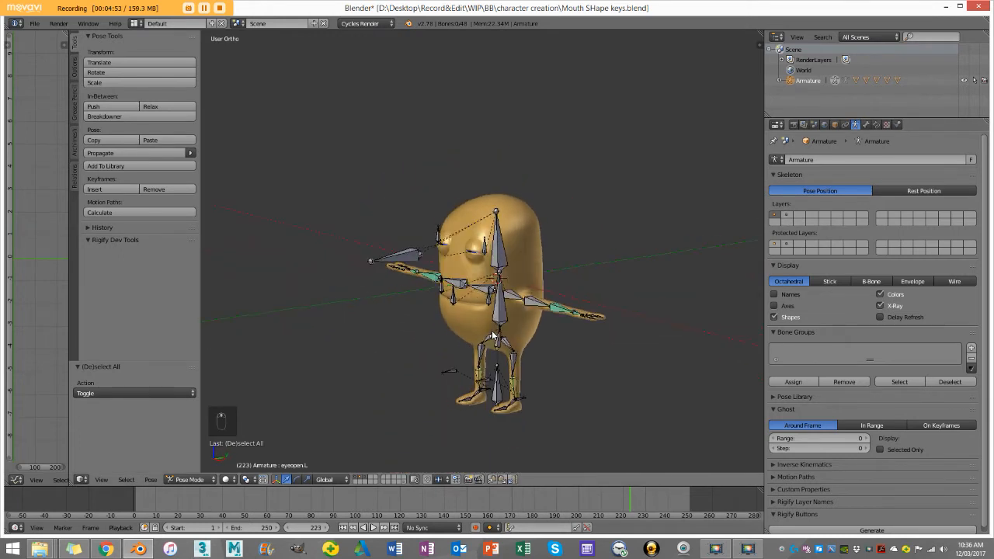
middle_click_drag(493, 336, 468, 378)
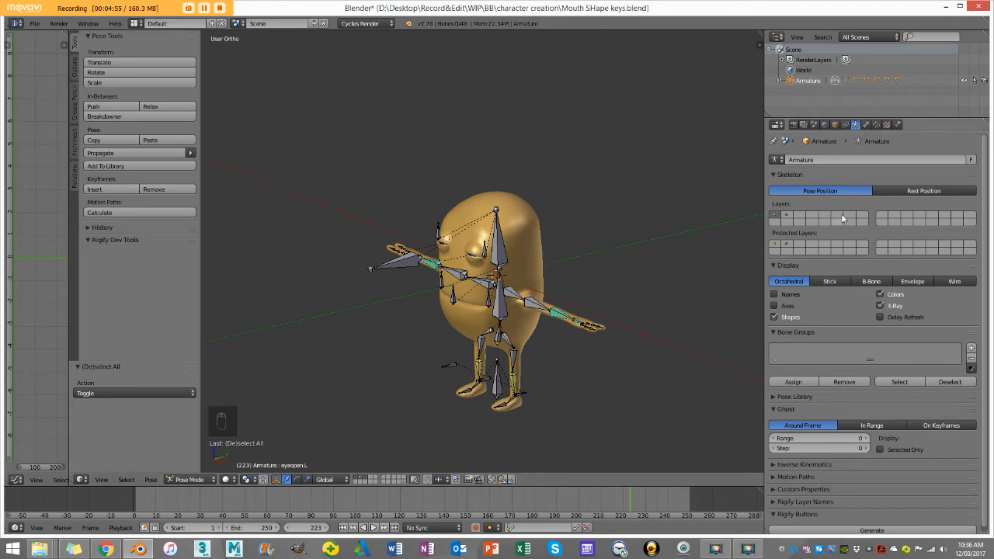
left_click(786, 216, "shift")
Try moving the left eyelid control bone and the main eye control bone with the second layer hidden.
middle_click_drag(442, 250, 519, 252)
scroll(460, 249, "up", 4)
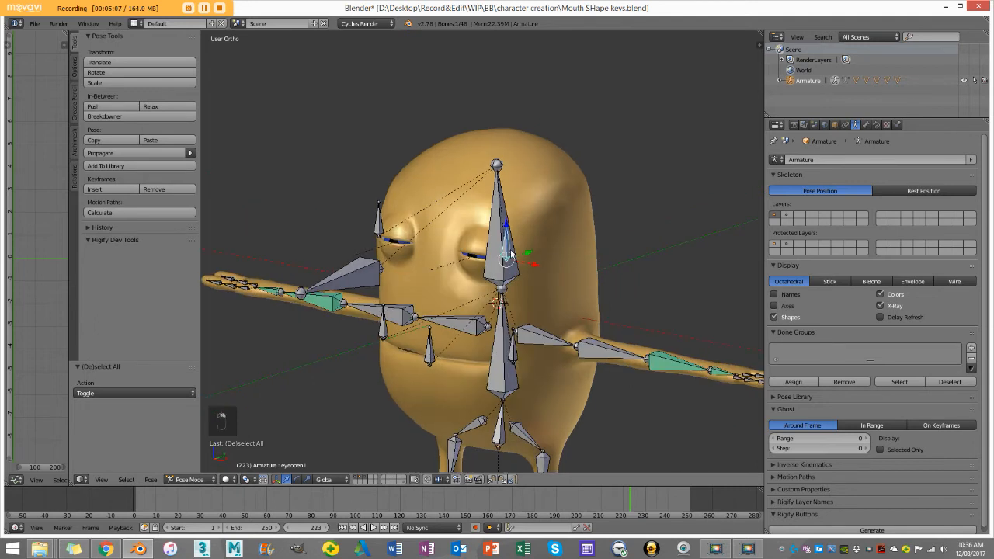
key("g")
right_click(516, 253)
right_click(342, 270)
middle_click_drag(342, 270, 403, 278)
key("g")
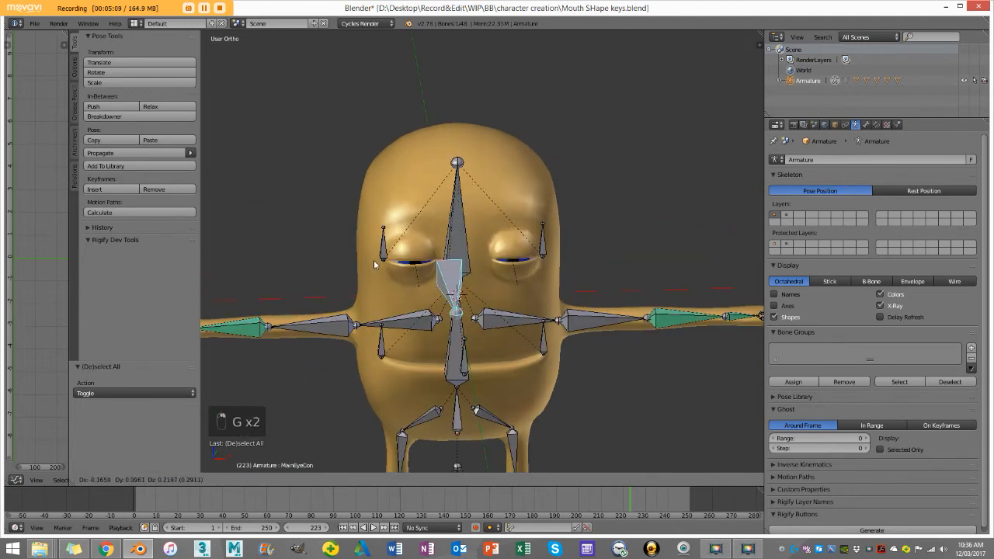
right_click(467, 293)
Open both eyes by raising the left eyelid control bone and moving the right one up by about 0.15.
middle_click_drag(472, 293, 466, 256)
key("g")
key("g")
left_click(536, 230)
right_click(376, 235)
key("g")
left_click(378, 207)
Show the armature's second bone layer again and try moving the main eye control bone.
left_click(786, 216, "shift")
middle_click_drag(505, 264, 412, 269)
right_click(356, 271)
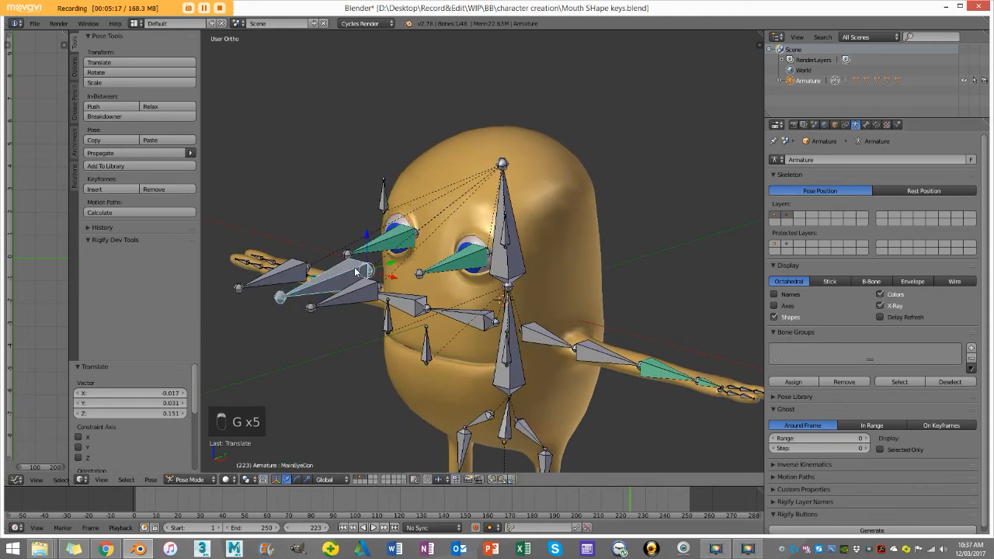
key("g")
right_click(356, 242)
middle_click_drag(356, 256, 304, 276)
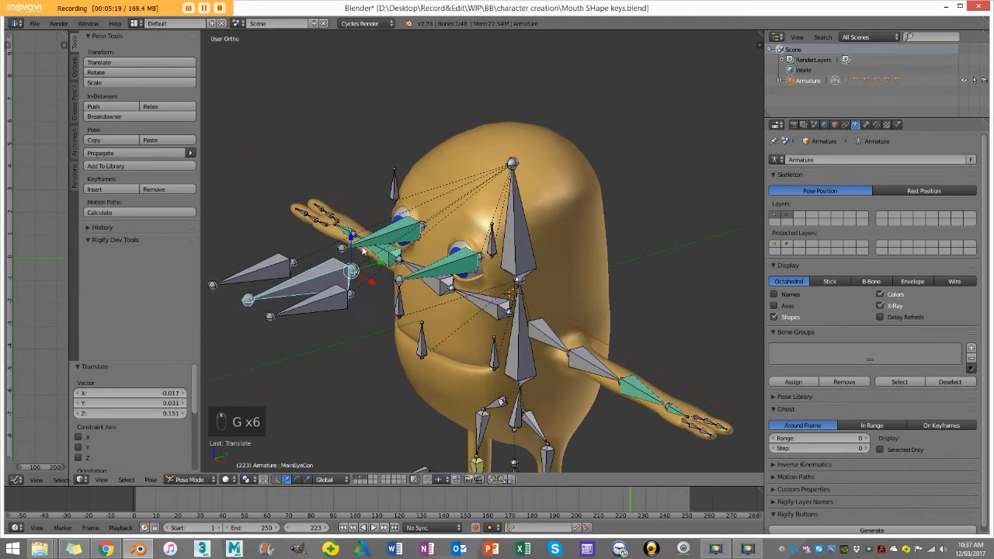
In Edit Mode, parent the two individual eye target bones to the main eye control bone with Keep Offset, and deselect all.
left_click(190, 479)
left_click(190, 444)
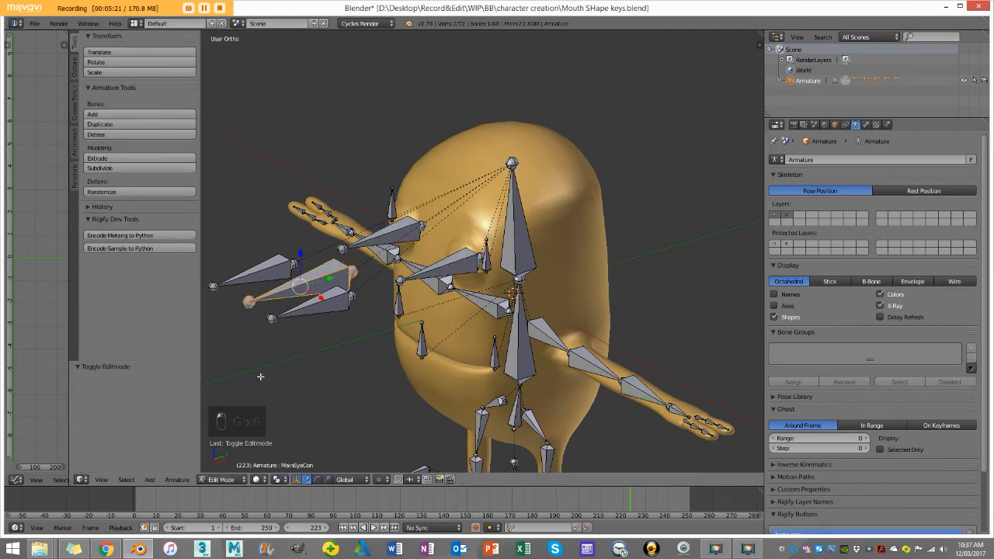
key("a")
middle_click_drag(262, 377, 332, 315)
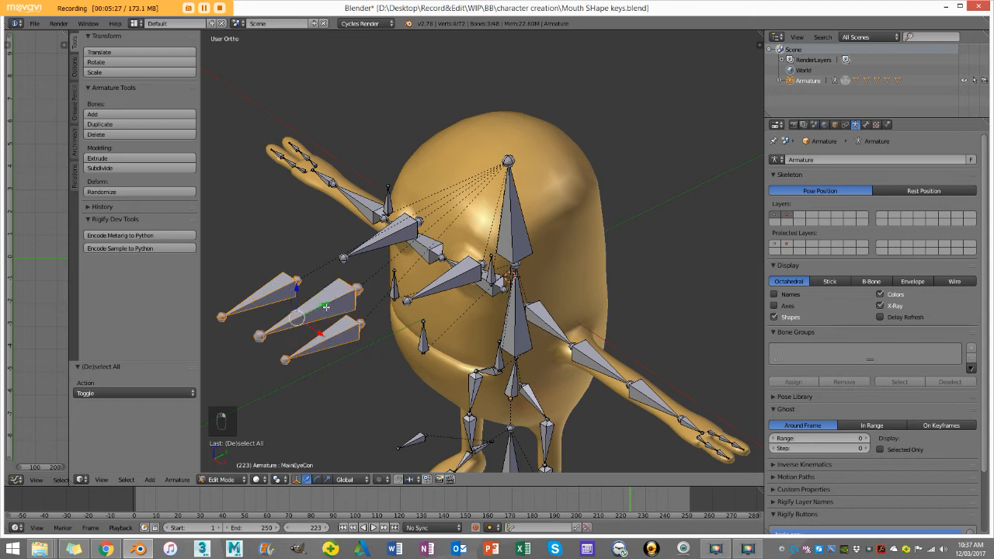
key("ctrl+p")
left_click(328, 311)
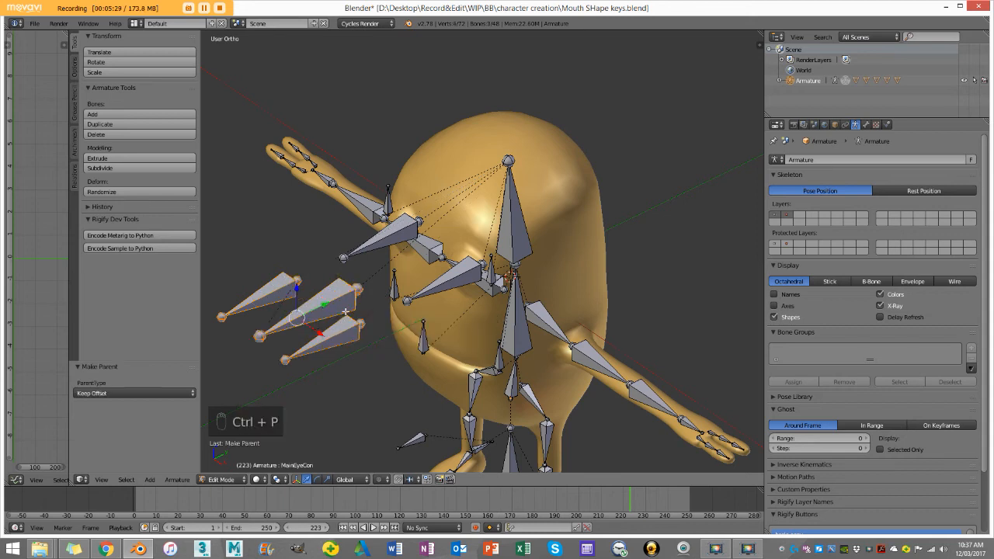
key("a")
Return to Pose Mode and try moving the main eye control bone to check that the eye targets and eyes follow.
scroll(329, 317, "down", 3)
left_click(218, 479)
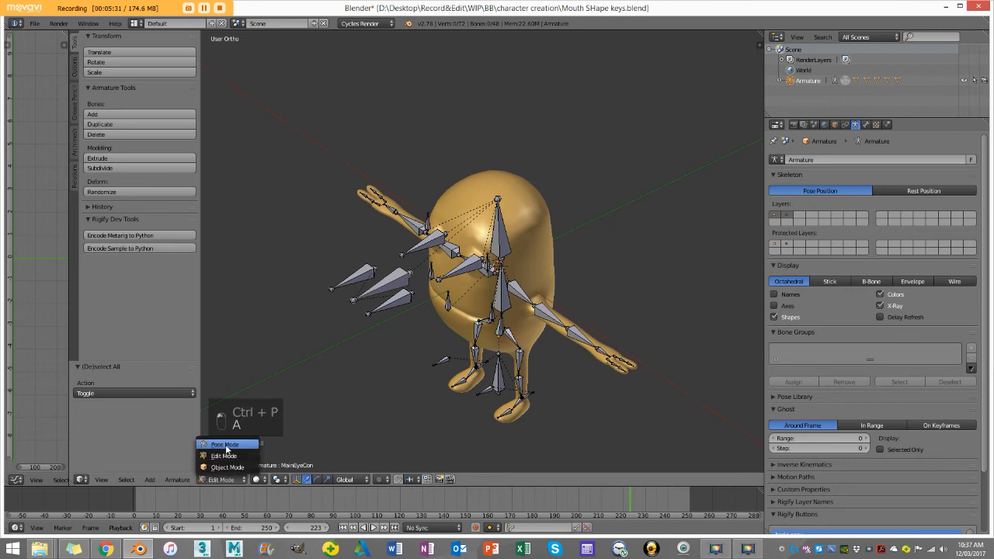
left_click(225, 444)
key("g")
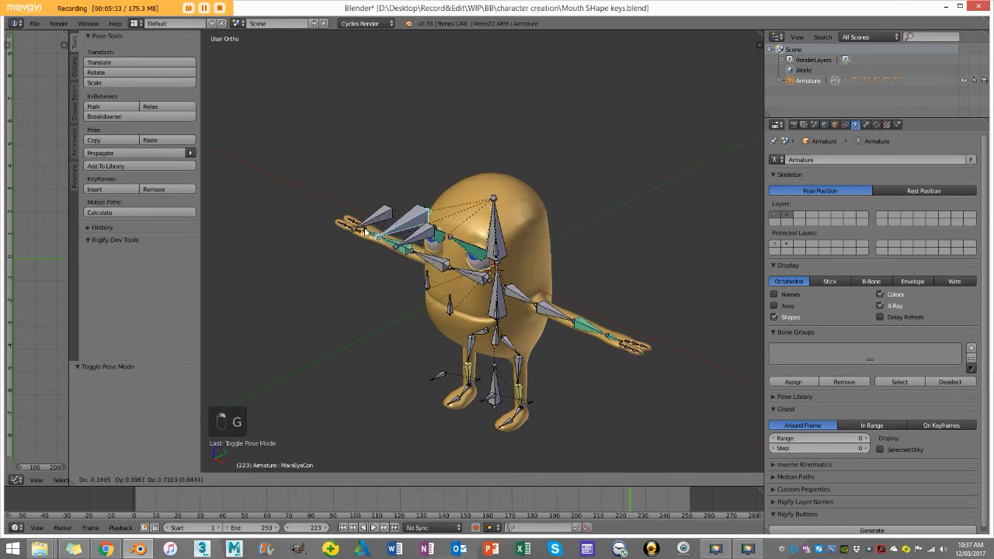
left_click(361, 294)
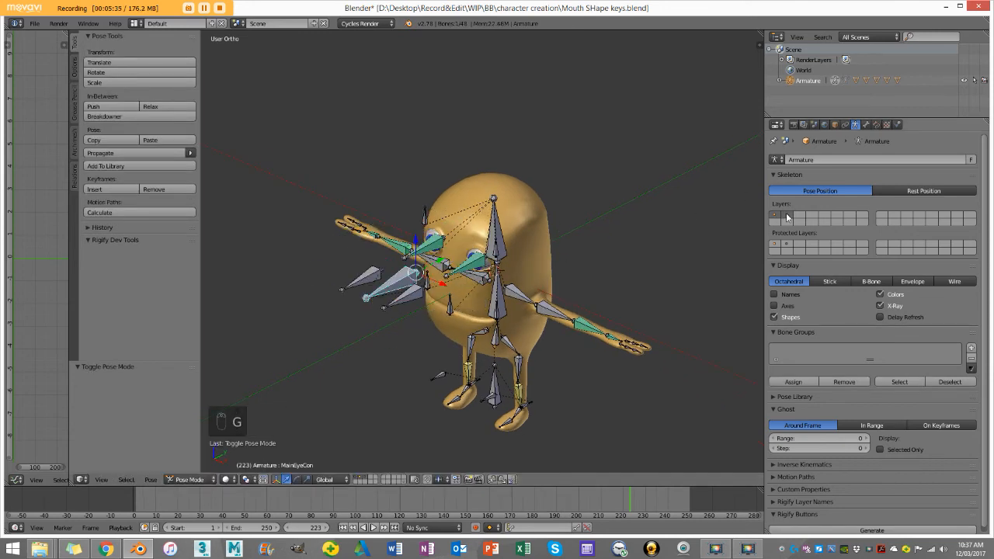
Hide the armature's second bone layer and move the main eye control bone around to test that both eyes follow it.
left_click(786, 217, "shift")
scroll(397, 316, "up", 3)
middle_click_drag(397, 315, 419, 256)
key("g")
right_click(427, 268)
scroll(421, 275, "up", 1)
key("g")
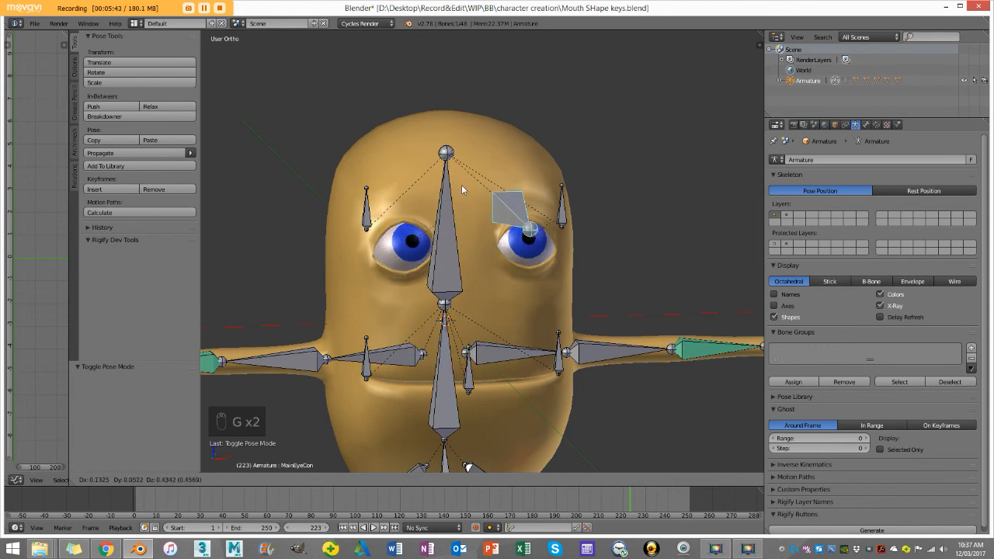
left_click(446, 260)
Clear the pose location and rotation of all visible bones to restore the rest pose, and deselect them.
scroll(451, 264, "down", 5)
key("a")
key("a")
key("a")
key("alt+g")
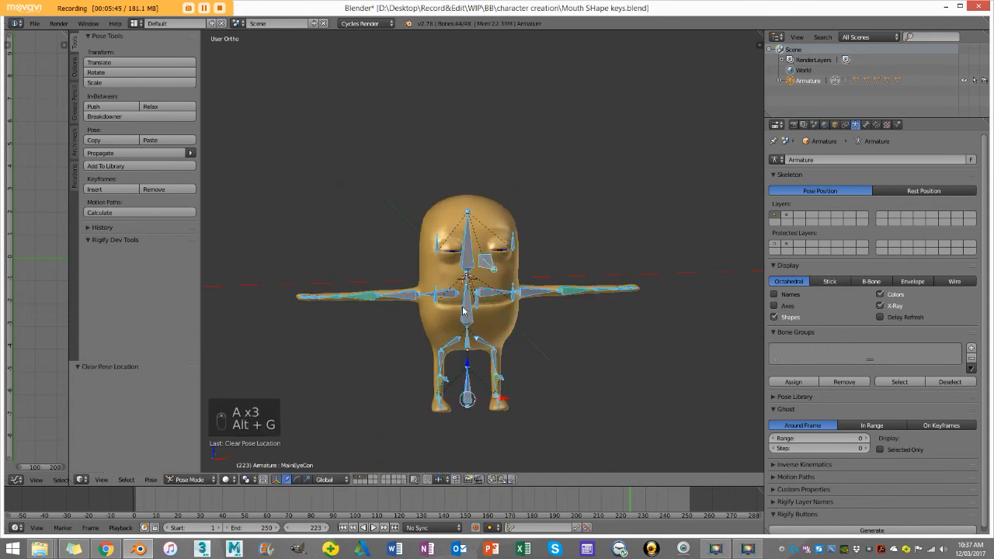
key("alt+r")
key("a")
Switch the armature to Object Mode, deselect everything and show the whole character in front view.
left_click(190, 479)
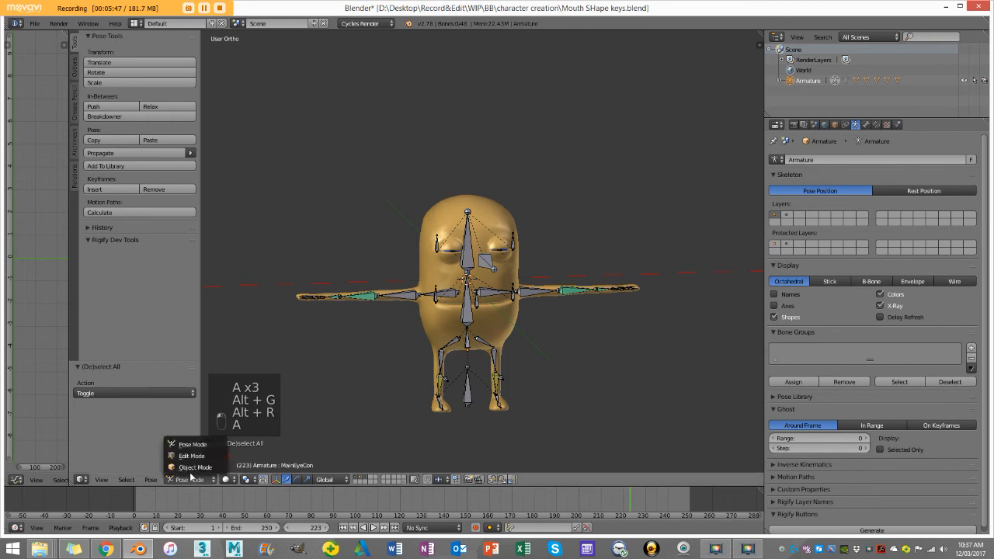
left_click(203, 465)
key("a")
key("KP_1")
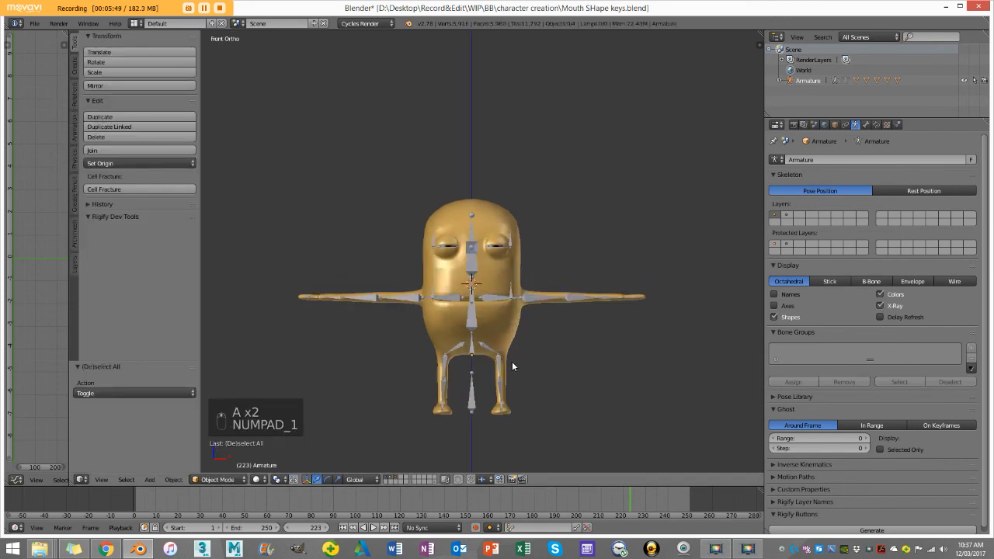
scroll(521, 362, "up", 2)
scroll(525, 399, "down", 2)
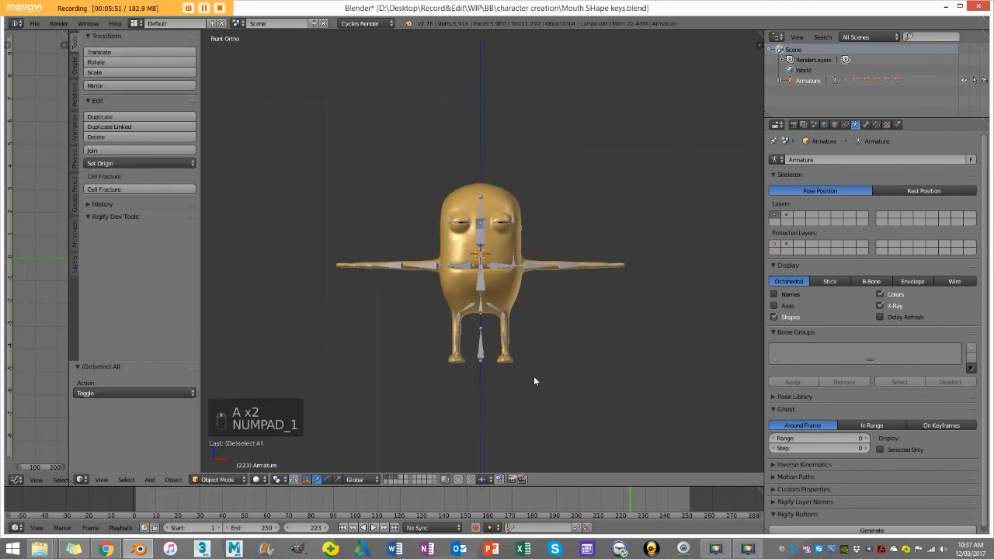
scroll(536, 376, "up", 1)
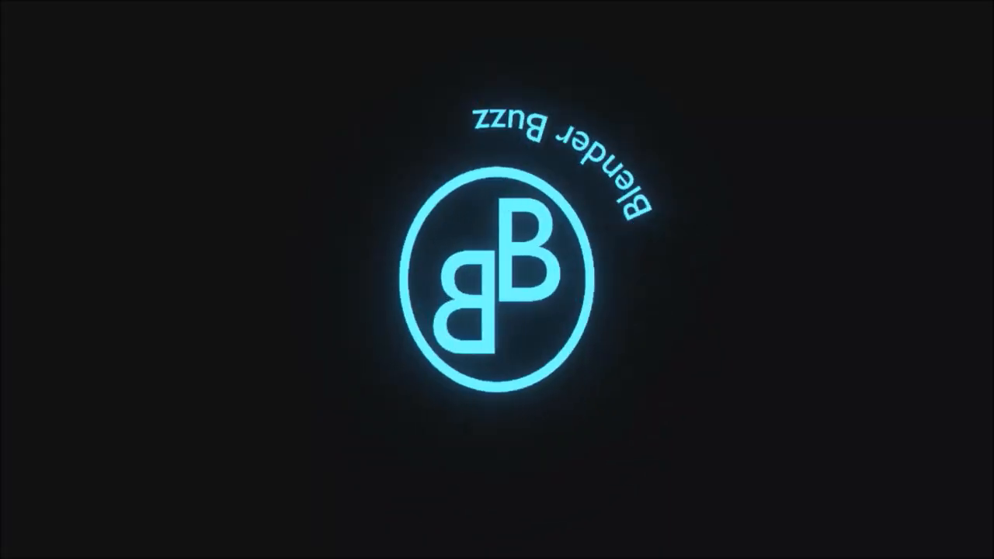